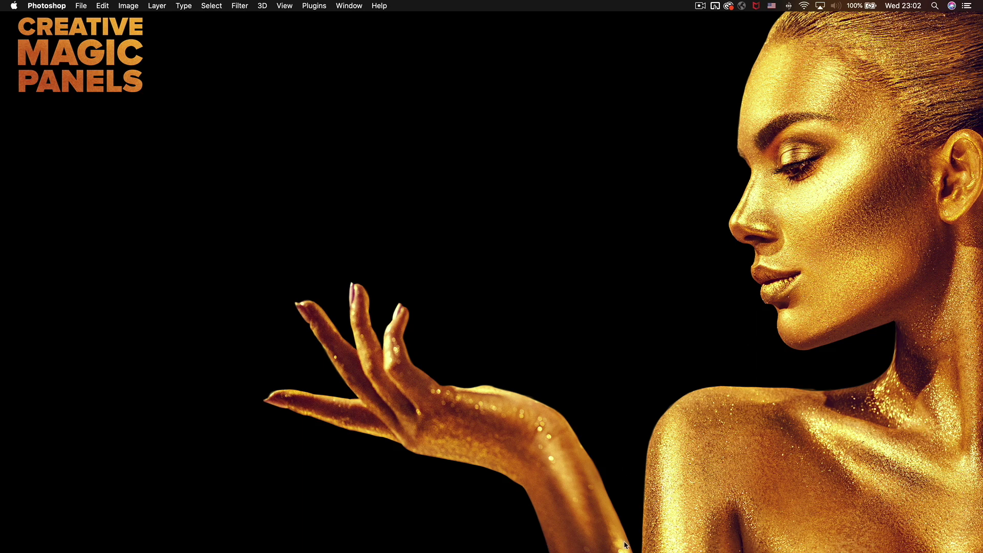
Compare the image with and without the Edited layer group, and delete the group to leave only the Background
{"action": "left_click", "coordinate": [656, 532]}
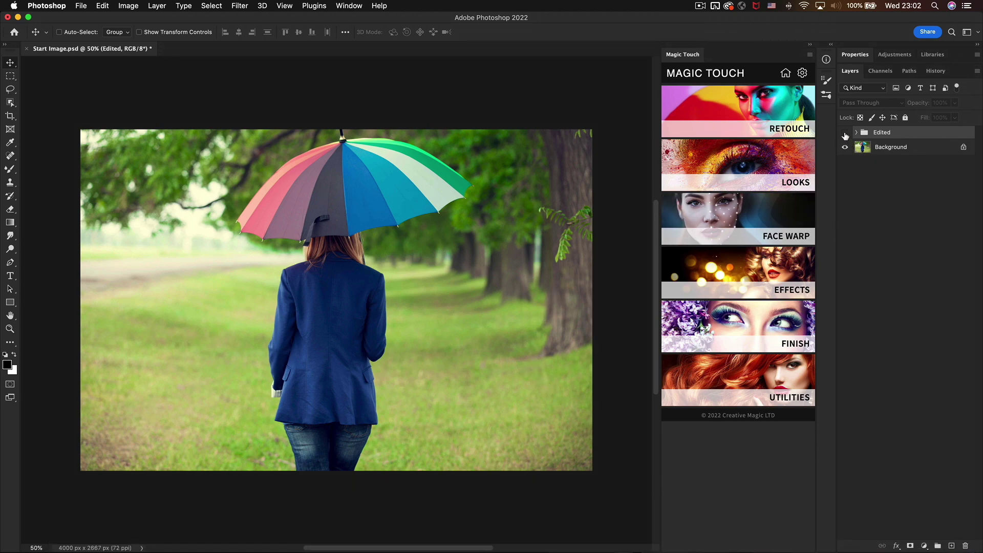
{"action": "left_click", "coordinate": [845, 134]}
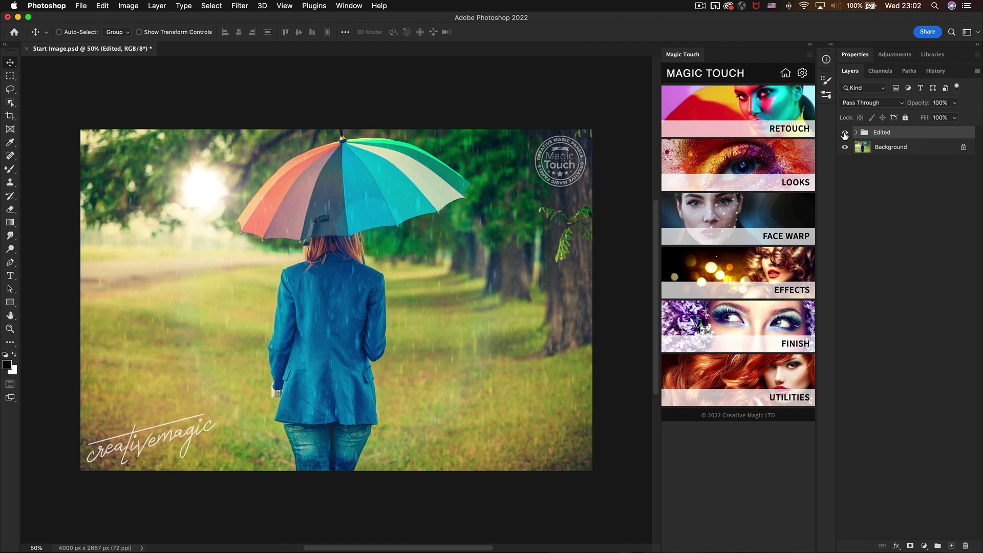
{"action": "left_click", "coordinate": [844, 132]}
{"action": "left_click", "coordinate": [844, 133]}
{"action": "key", "text": "Delete"}
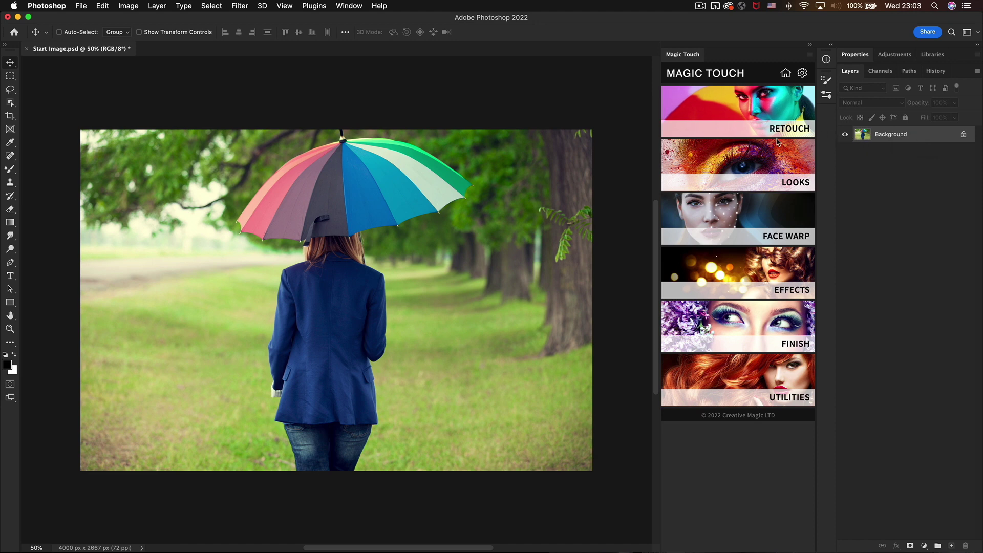
Apply the Magic Touch Looks saturation adjustment of +1 to the Background image
{"action": "left_click", "coordinate": [747, 162]}
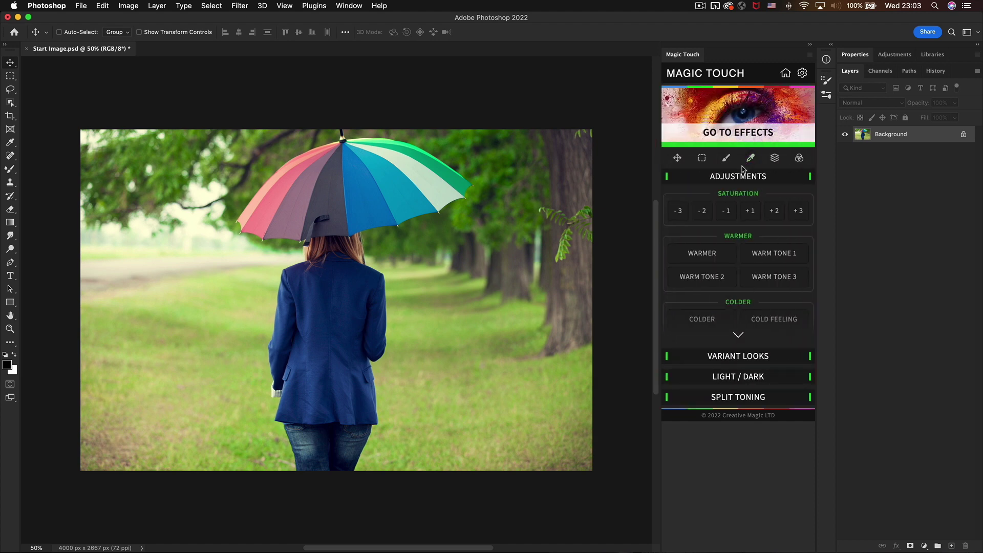
{"action": "left_click", "coordinate": [750, 214]}
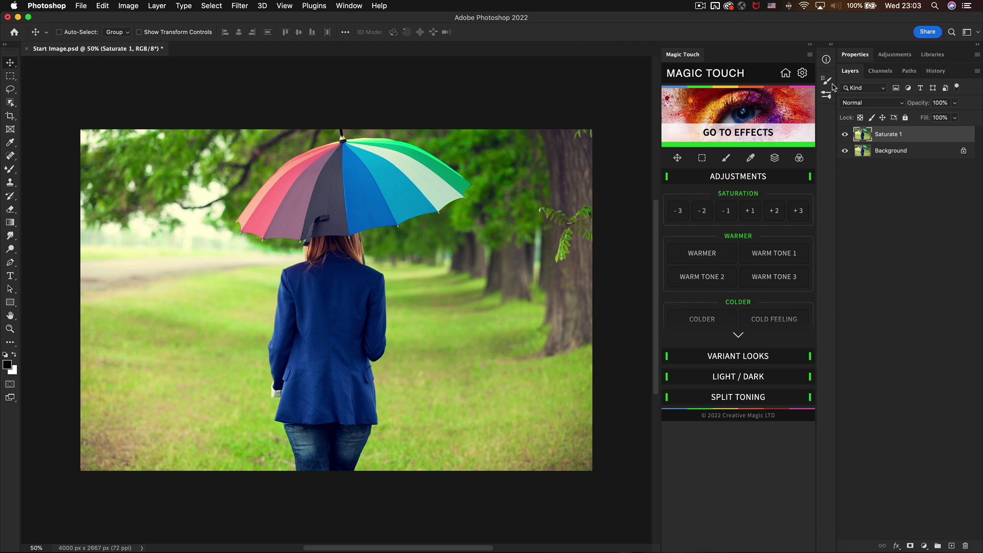
Reset all Magic Touch settings to their defaults and accept the reset
{"action": "left_click", "coordinate": [802, 73]}
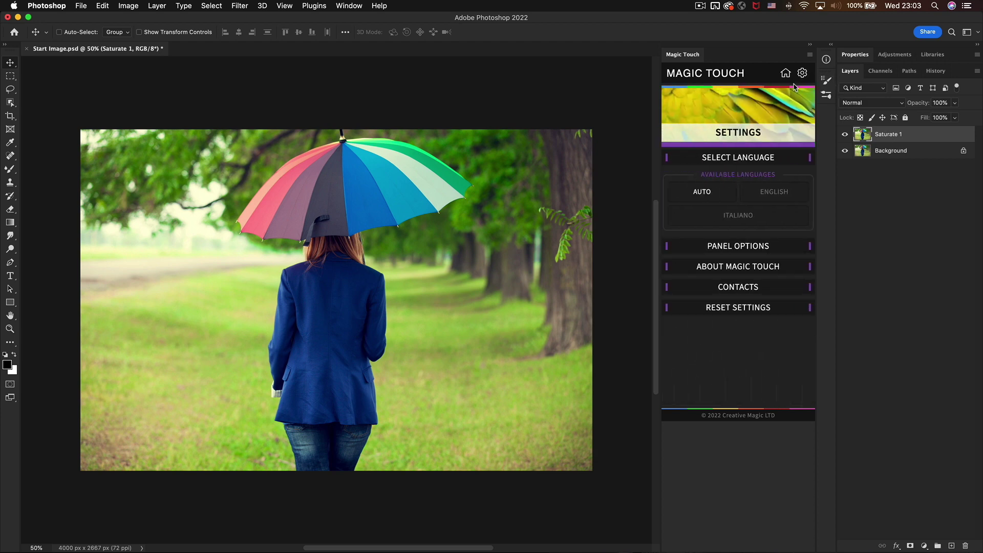
{"action": "left_click", "coordinate": [733, 247]}
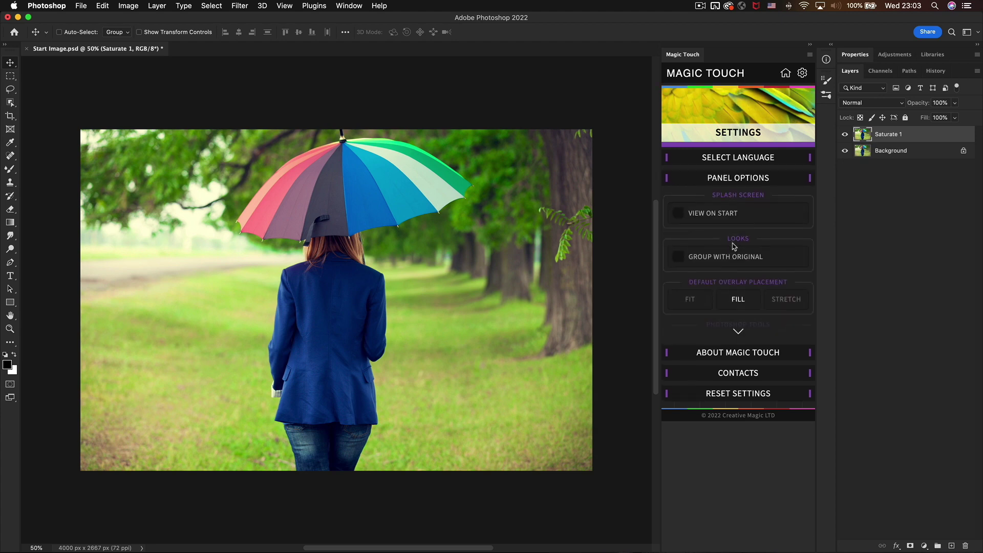
{"action": "left_click", "coordinate": [736, 398]}
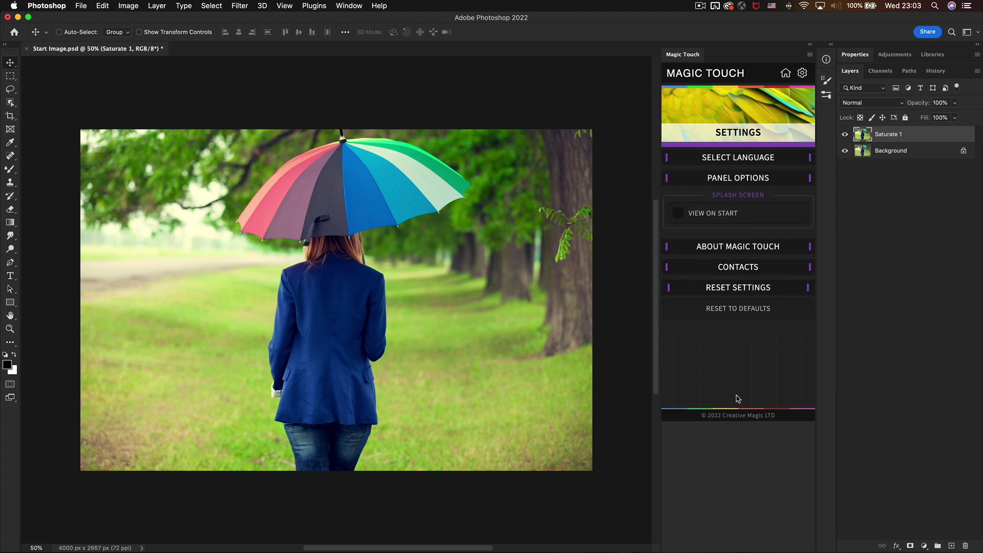
{"action": "left_click", "coordinate": [740, 262]}
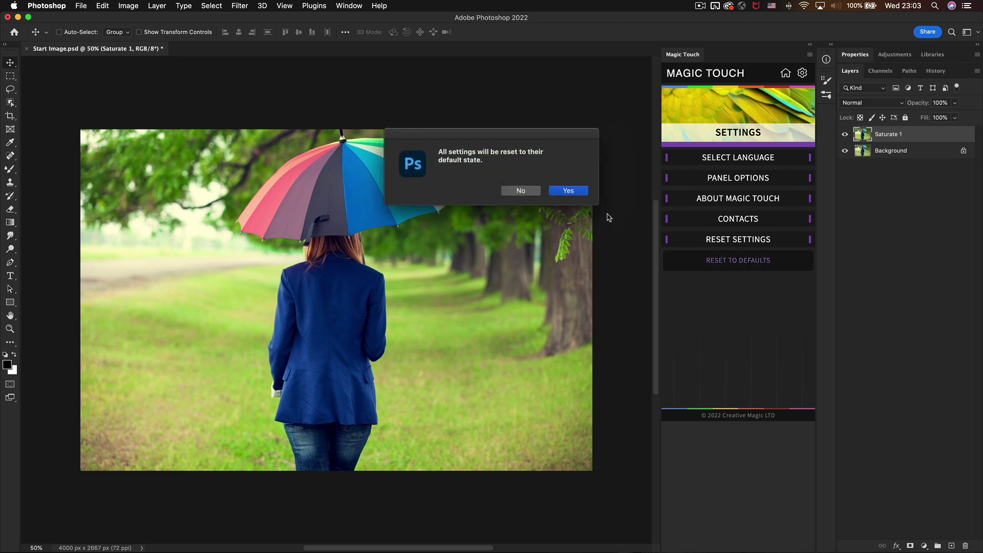
{"action": "left_click", "coordinate": [572, 193]}
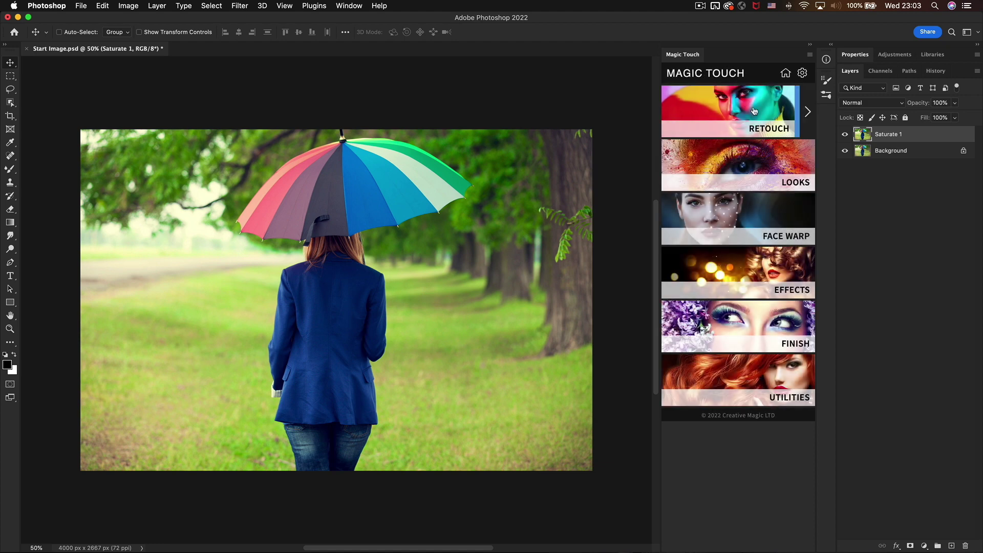
Turn off viewing the splash screen on start in the Magic Touch panel options
{"action": "left_click", "coordinate": [801, 74]}
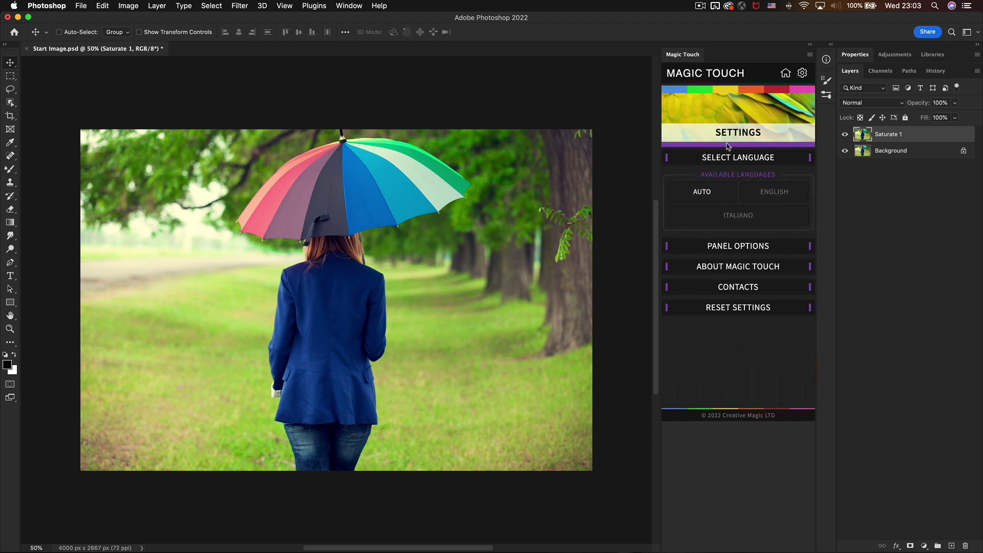
{"action": "left_click", "coordinate": [715, 247]}
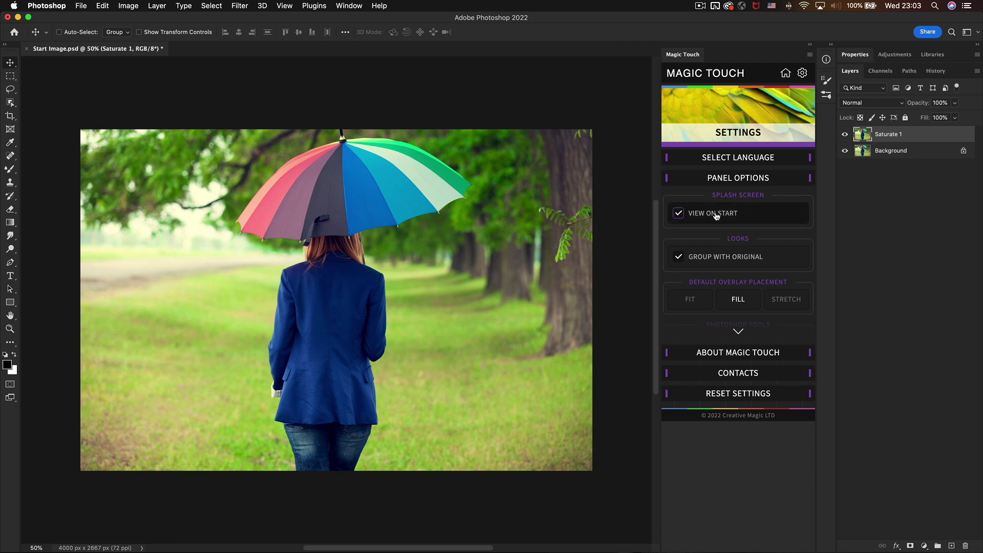
{"action": "left_click", "coordinate": [688, 58]}
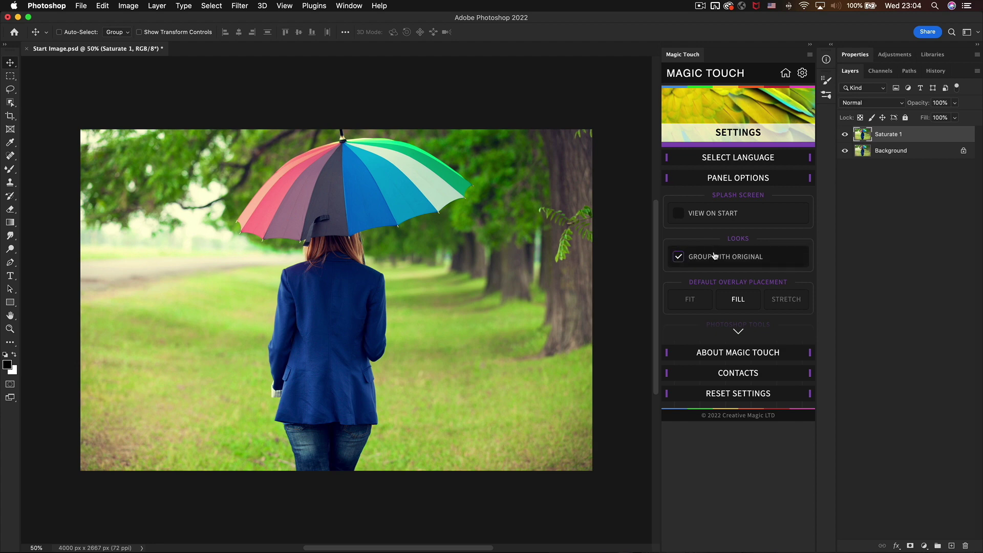
Apply the Teal & Orange look from the looks suited to light images
{"action": "left_click", "coordinate": [700, 90]}
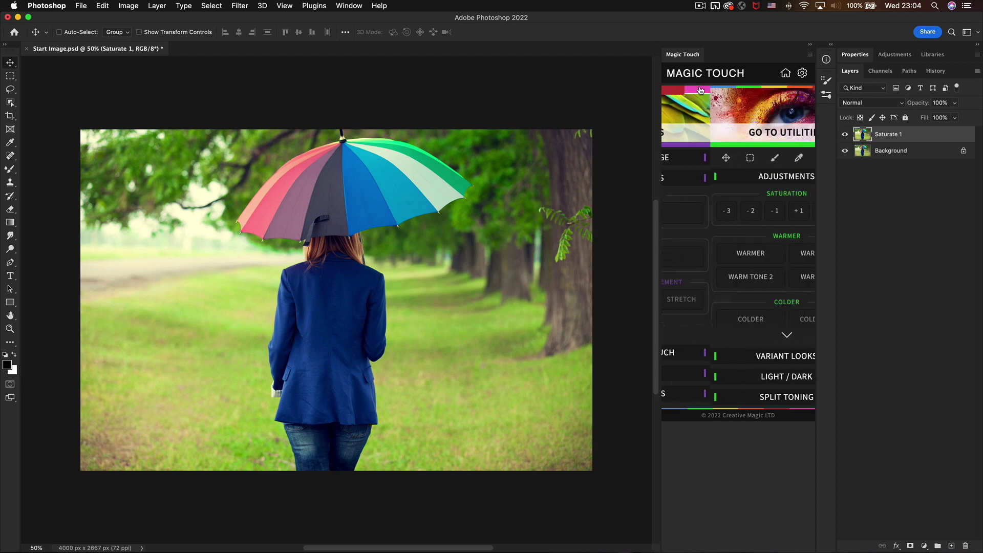
{"action": "left_click", "coordinate": [737, 376]}
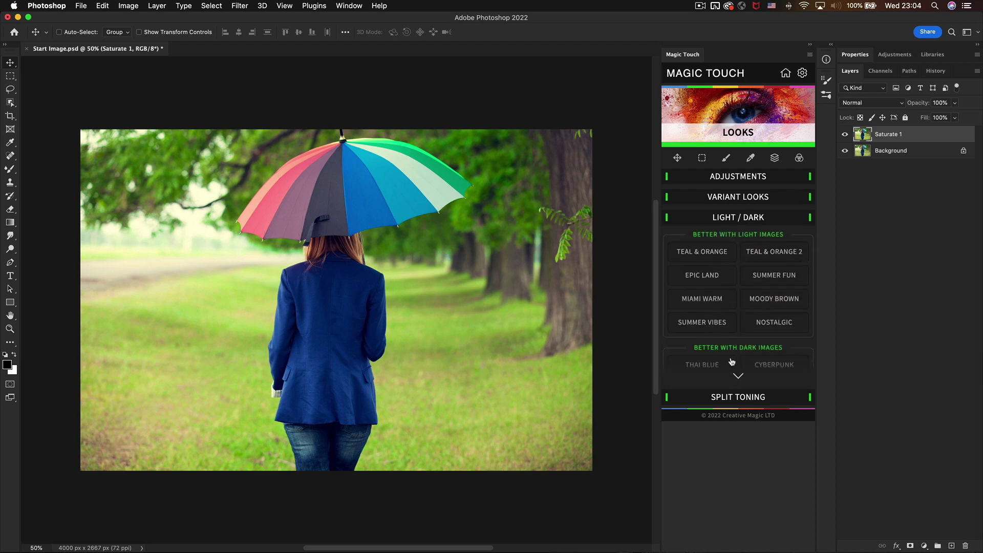
{"action": "left_click", "coordinate": [706, 253]}
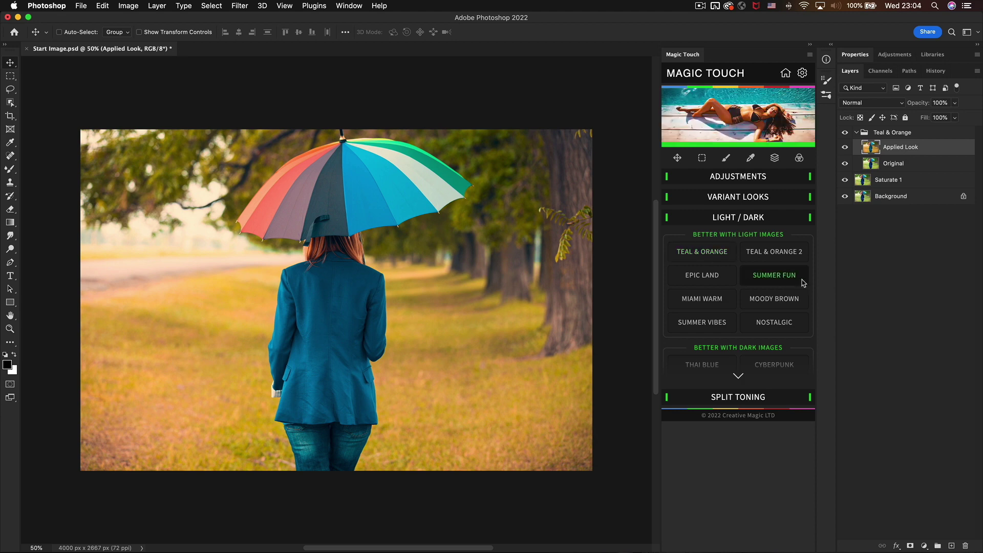
Examine the Original and Applied Look layers inside the Teal & Orange group, and collapse the group
{"action": "left_click", "coordinate": [889, 164]}
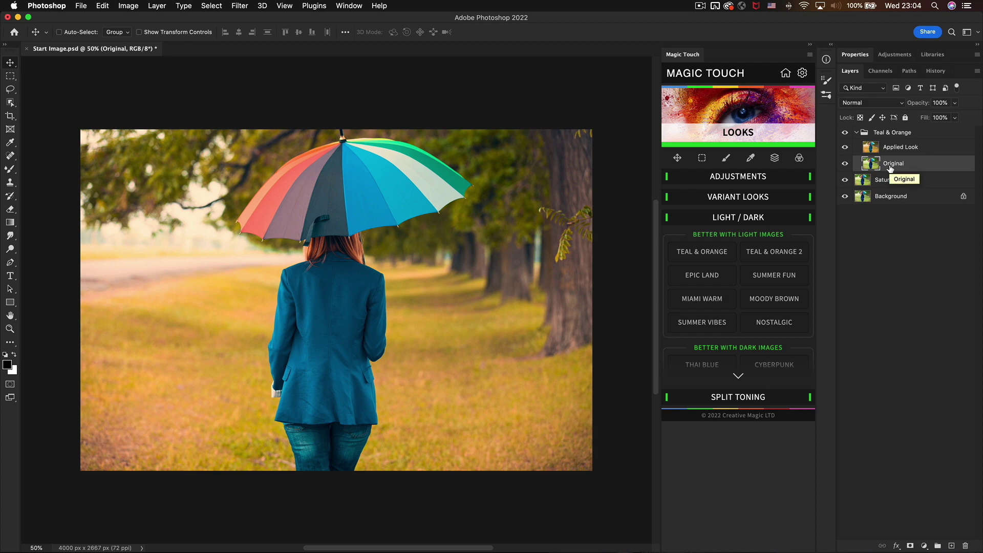
{"action": "left_click", "coordinate": [884, 132]}
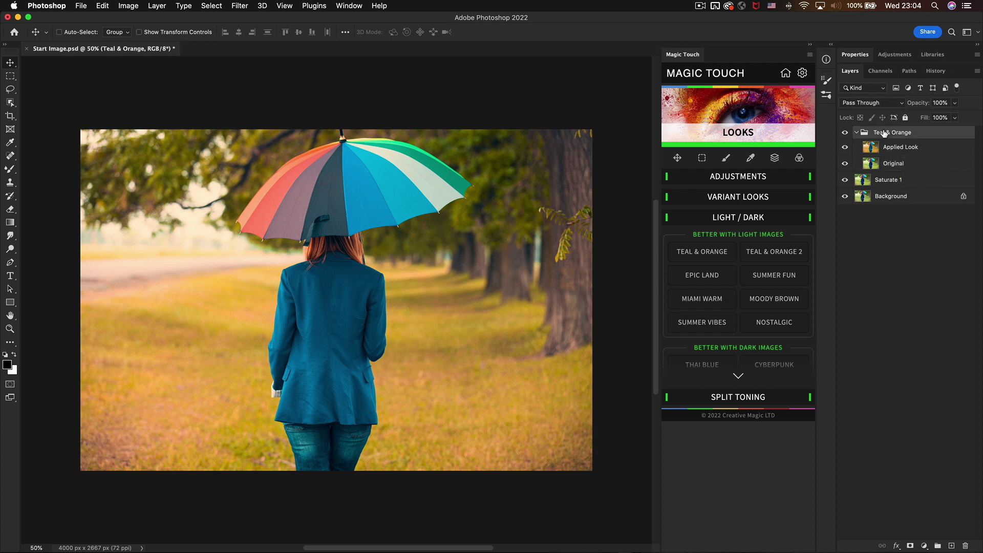
{"action": "left_click", "coordinate": [900, 148]}
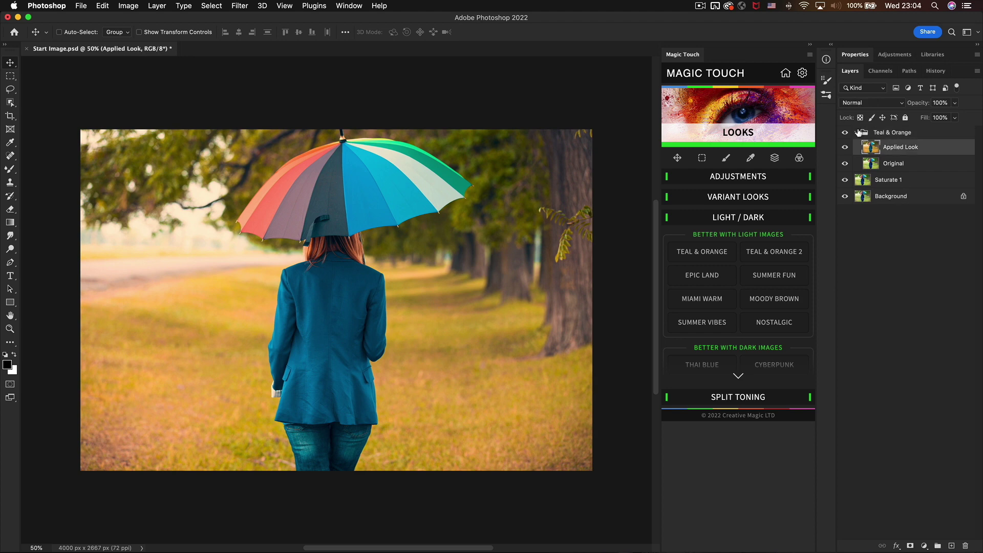
{"action": "left_click", "coordinate": [858, 132]}
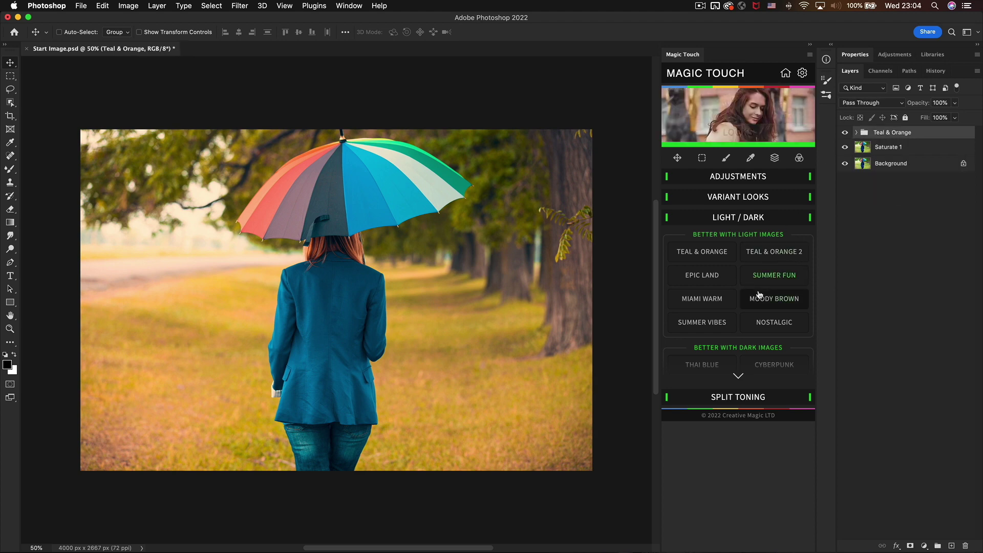
Stack the Nostalgic and Summer Vibes looks over the image, collapsing each look's layer group
{"action": "left_click", "coordinate": [760, 323]}
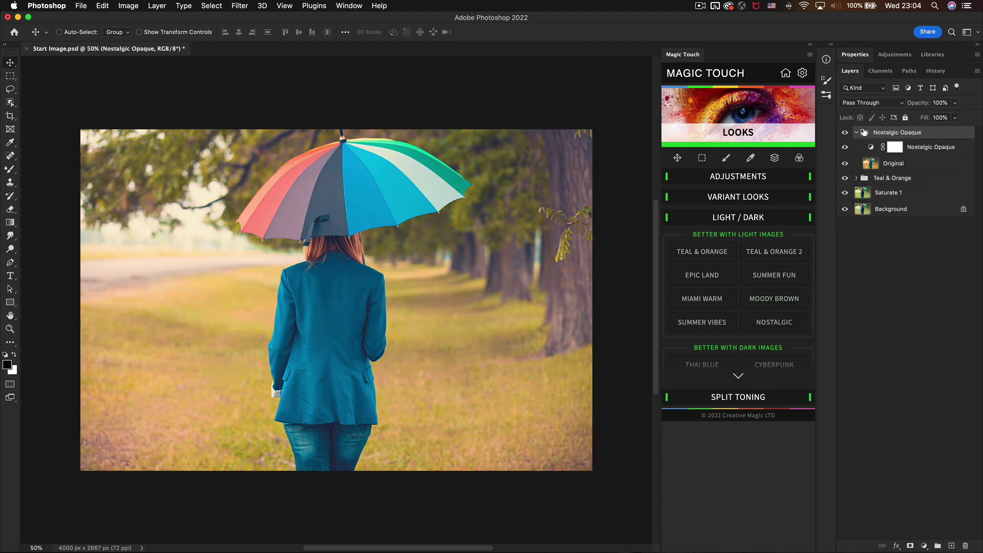
{"action": "left_click", "coordinate": [857, 133]}
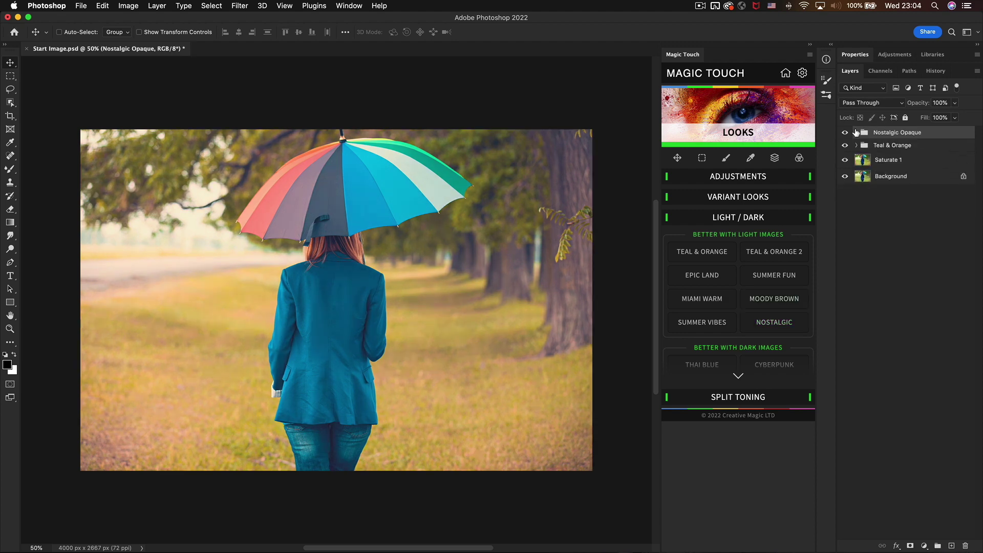
{"action": "left_click", "coordinate": [710, 328]}
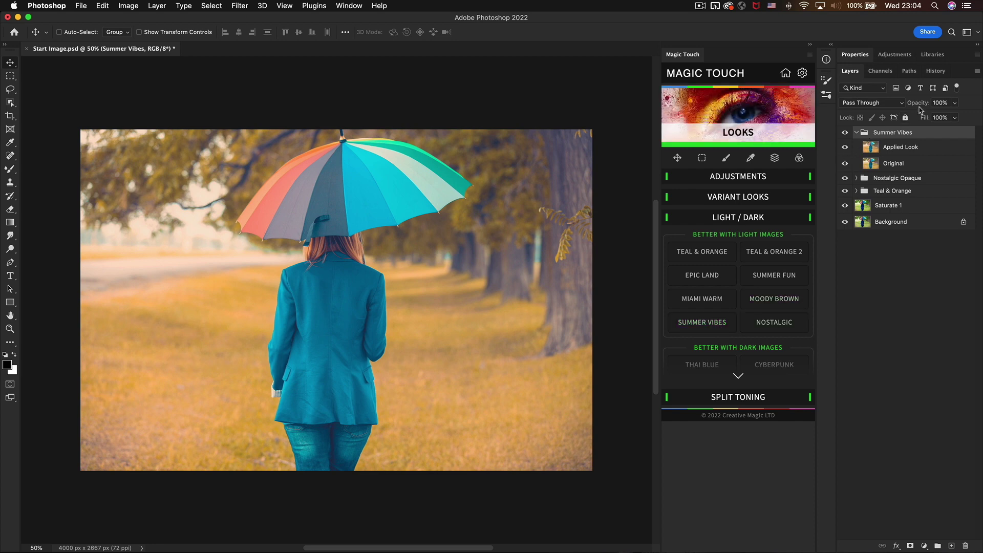
{"action": "left_click", "coordinate": [857, 132]}
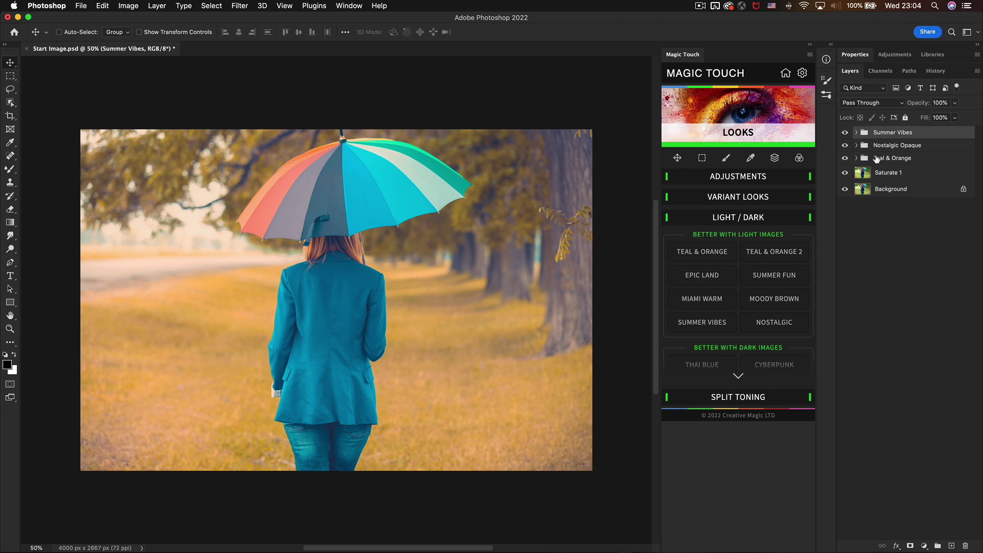
Delete the Summer Vibes, Nostalgic Opaque and Teal & Orange groups together
{"action": "left_click", "coordinate": [879, 159], "text": "shift"}
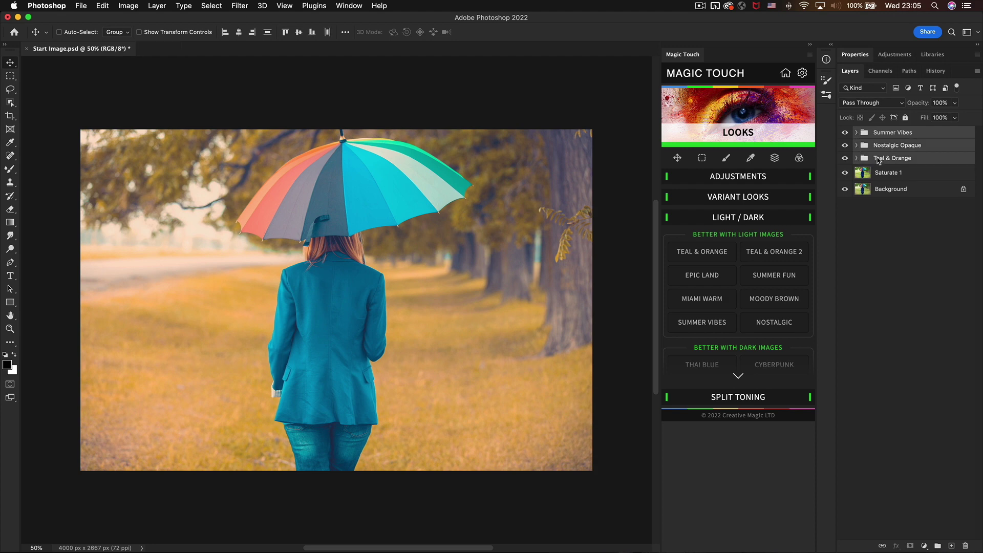
{"action": "key", "text": "Delete"}
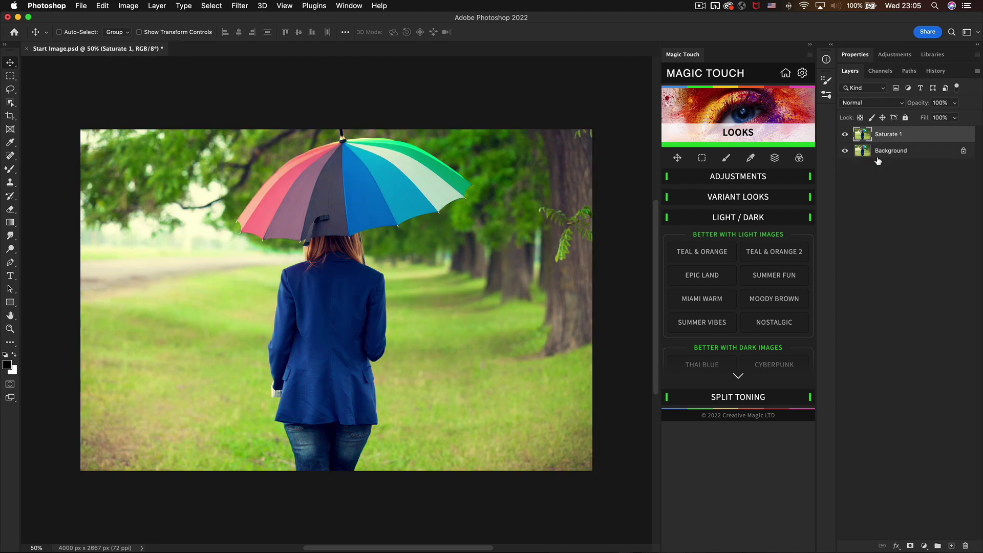
Turn off Group with Original for looks in the Magic Touch settings and return to the Looks section
{"action": "left_click", "coordinate": [802, 74]}
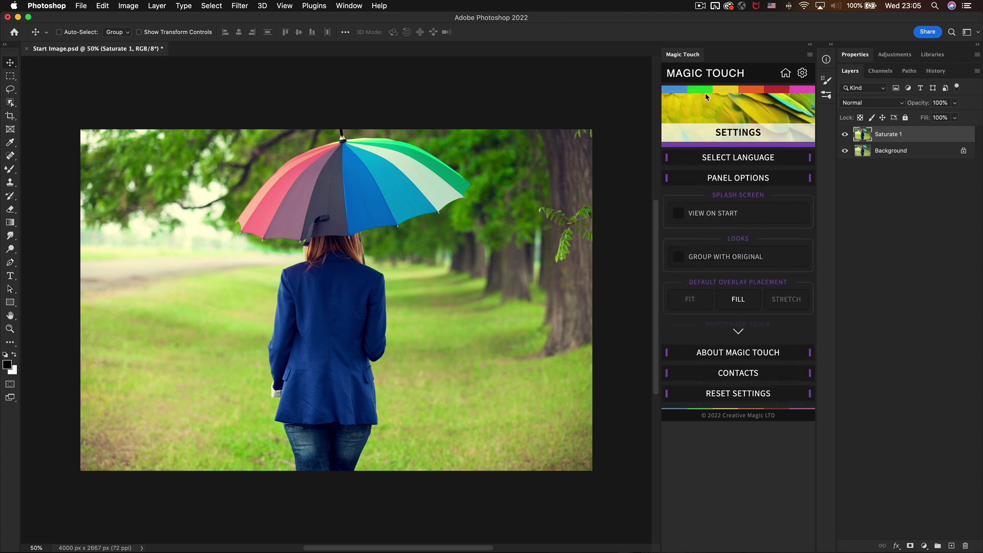
{"action": "left_click", "coordinate": [709, 123]}
Apply the Teal & Orange look as an ungrouped layer, and delete that layer
{"action": "left_click", "coordinate": [687, 251]}
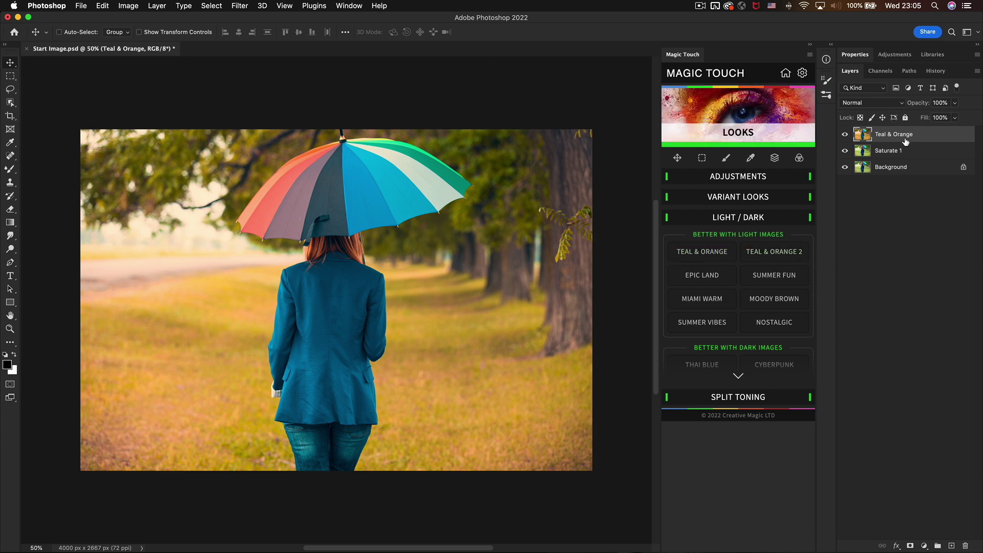
{"action": "key", "text": "Delete"}
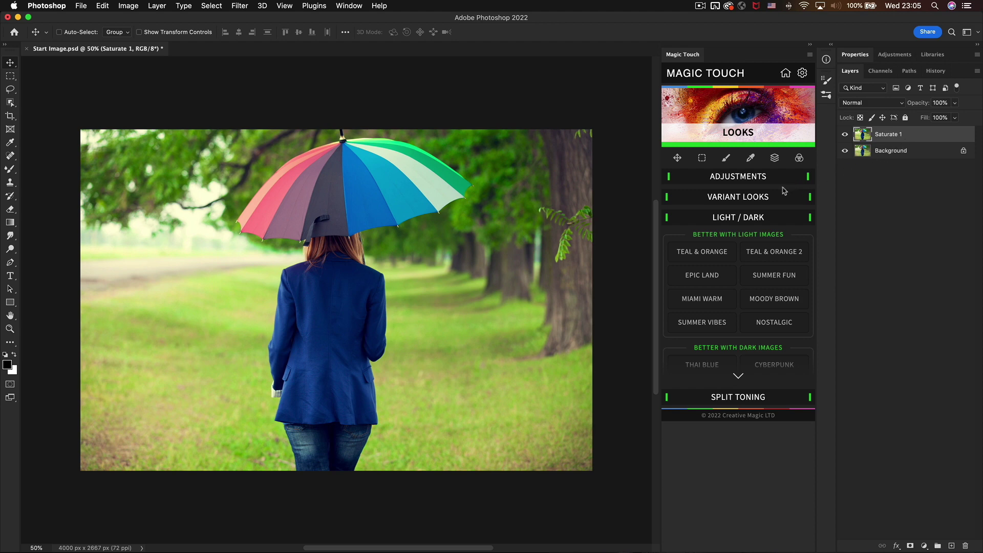
Apply variant 4 of the Beach Wow look above the Saturate 1 layer
{"action": "left_click", "coordinate": [747, 195]}
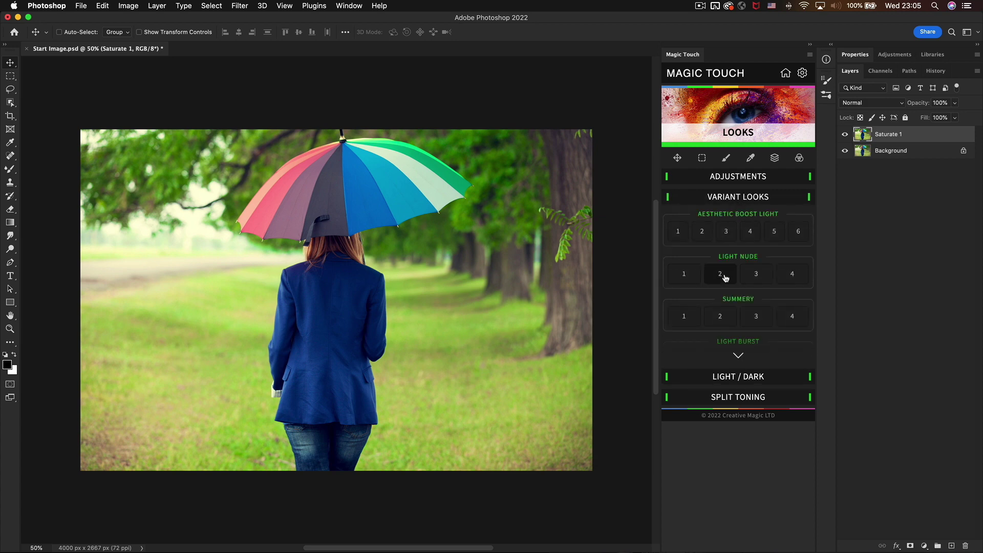
{"action": "scroll", "coordinate": [725, 277], "scroll_direction": "down", "scroll_amount": 1}
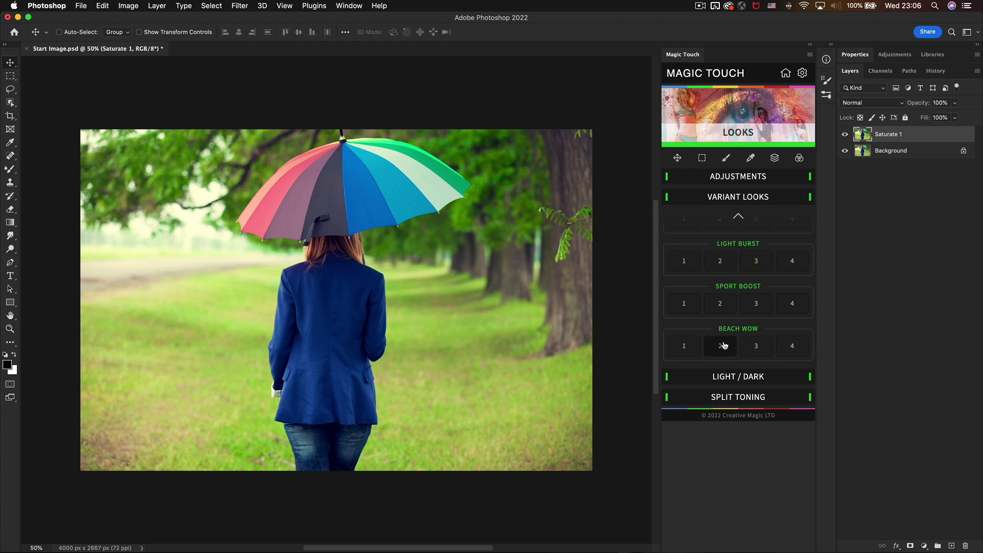
{"action": "left_click", "coordinate": [788, 346]}
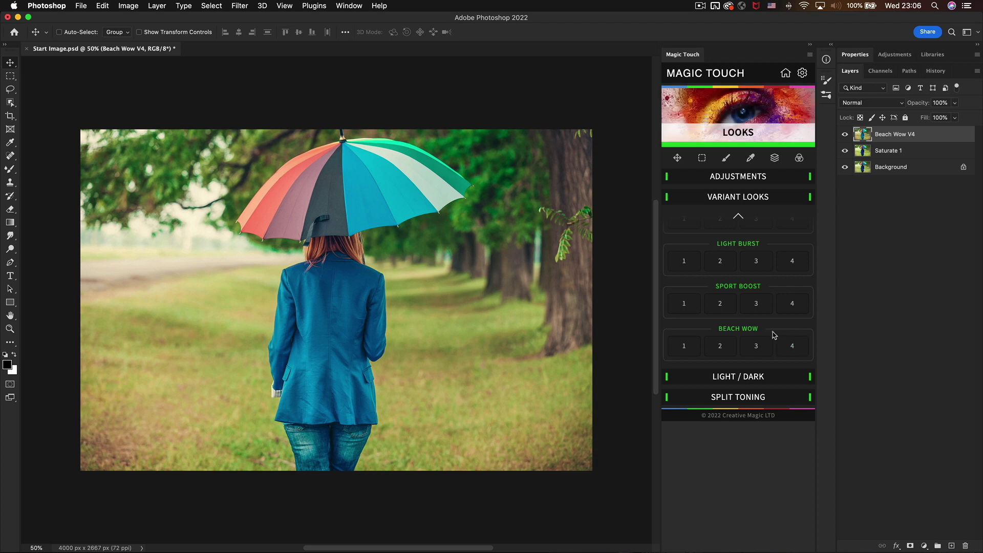
Add orange and blue split toning with orange highlights and blue shadows, and collapse the Split Toning group
{"action": "left_click", "coordinate": [735, 398]}
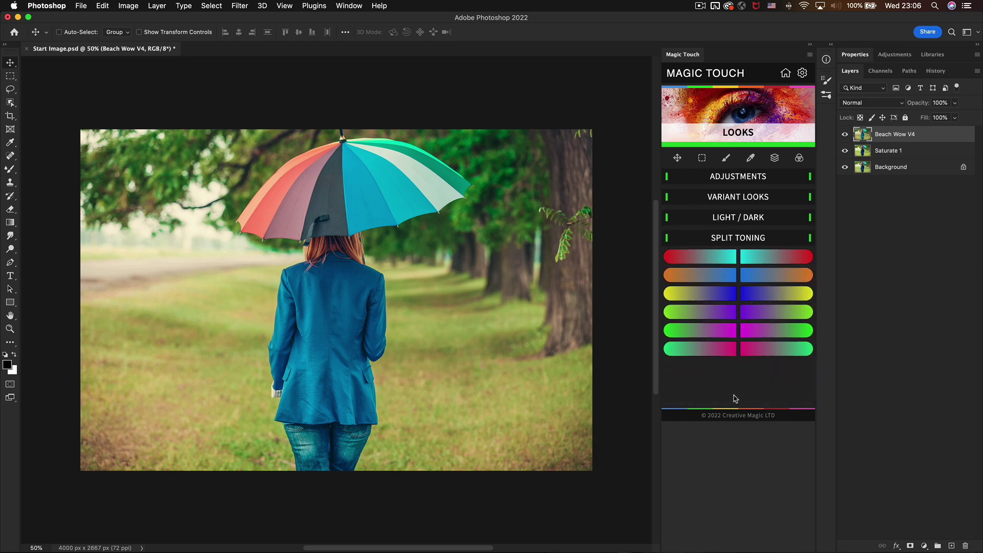
{"action": "left_click", "coordinate": [704, 281]}
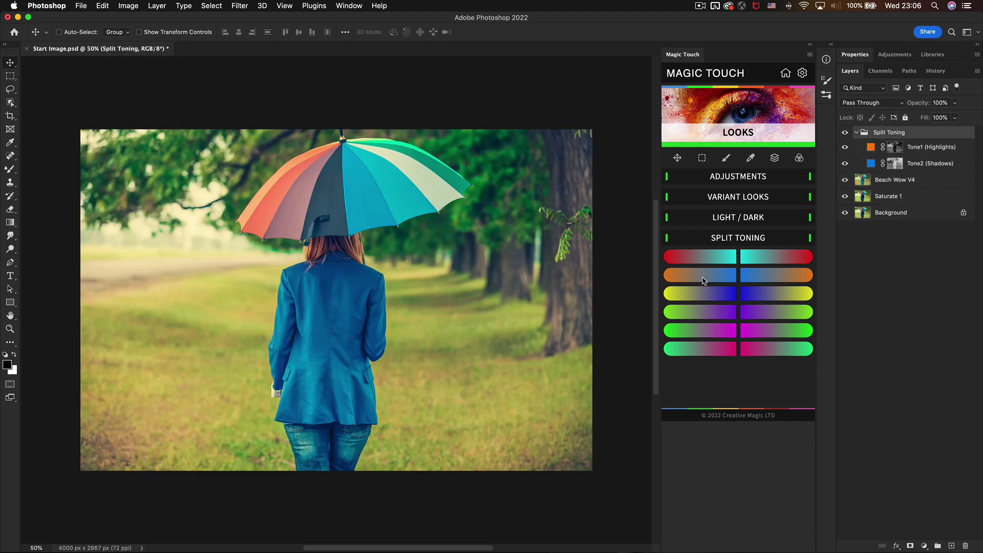
{"action": "left_click", "coordinate": [856, 132]}
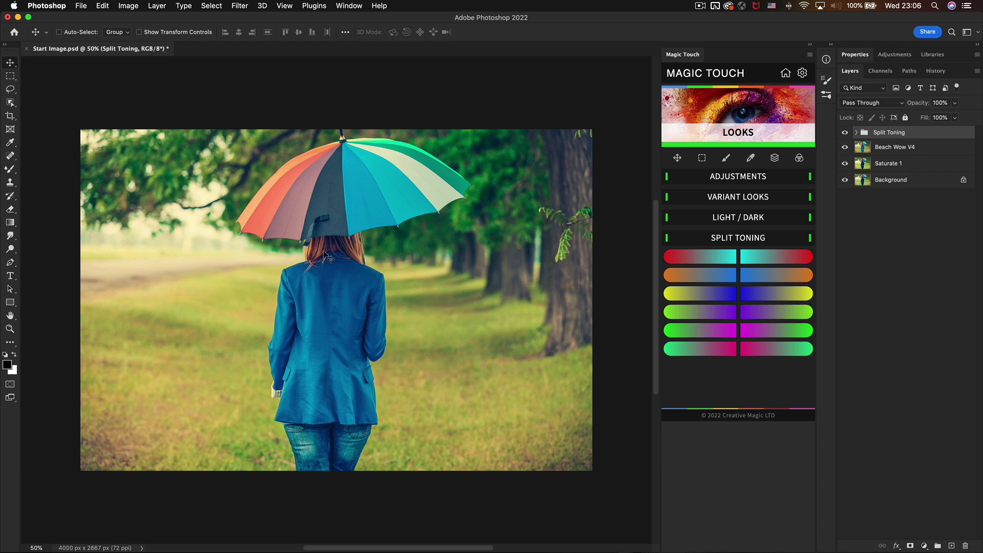
Add the Lens Flare 6 overlay from the Effects section and move it onto the bright sky beside the umbrella's orange side
{"action": "left_click", "coordinate": [756, 94]}
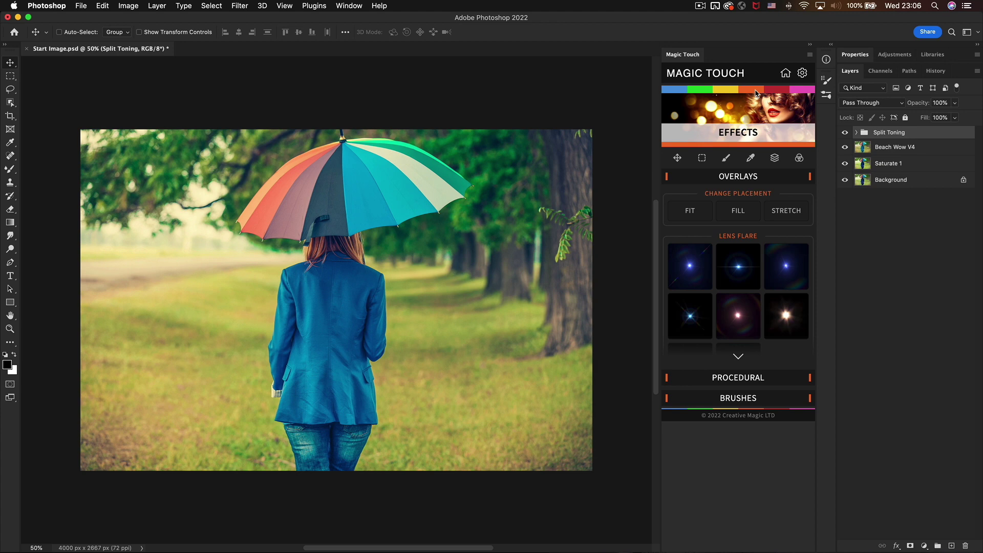
{"action": "left_click", "coordinate": [784, 317]}
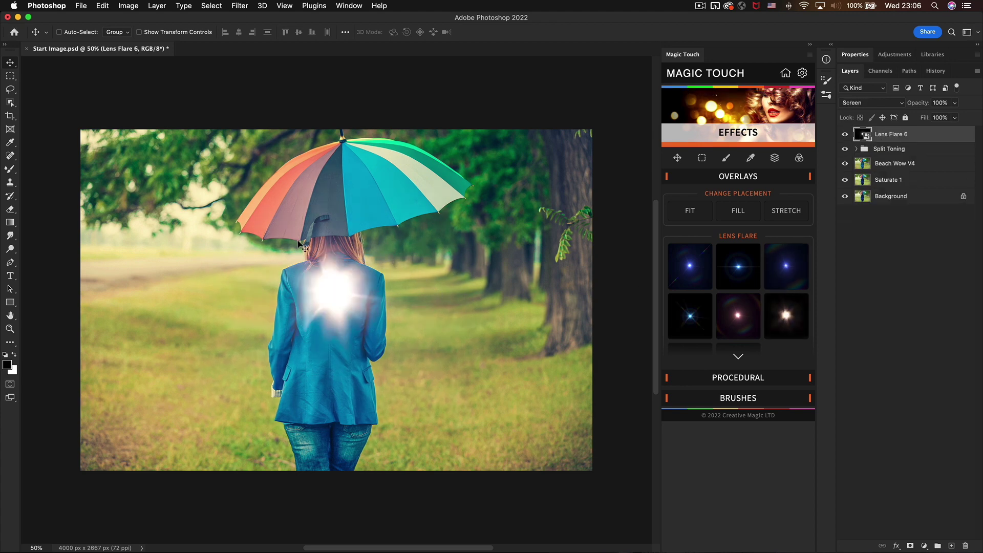
{"action": "left_click_drag", "start_coordinate": [341, 295], "coordinate": [214, 190]}
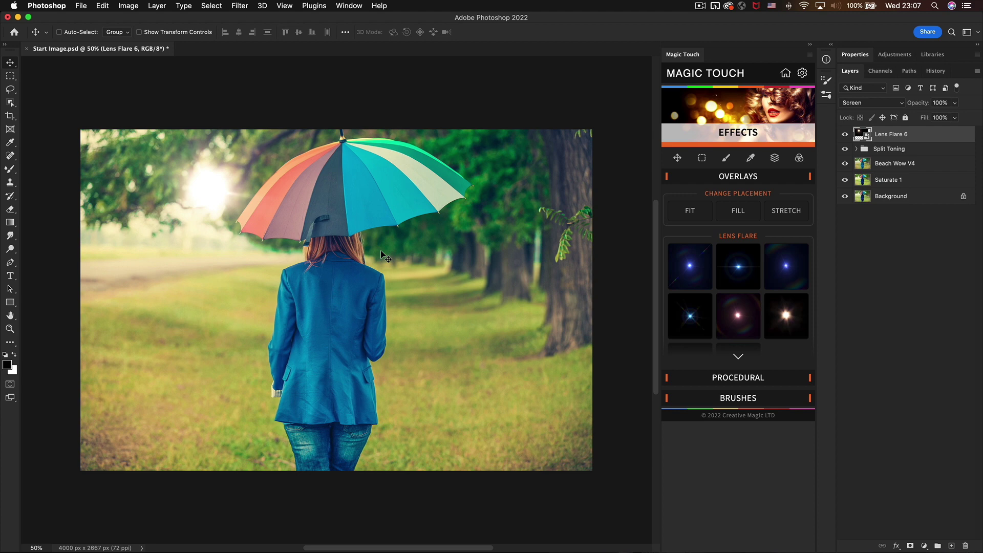
Add the second Halo overlay, Halo 2, above the Lens Flare 6 layer
{"action": "scroll", "coordinate": [756, 308], "scroll_direction": "down", "scroll_amount": 3}
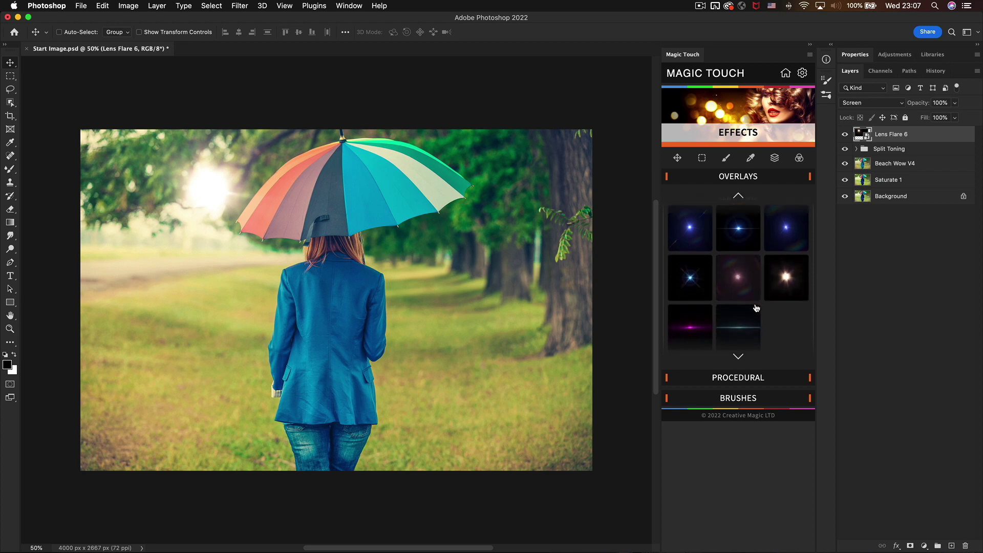
{"action": "scroll", "coordinate": [756, 307], "scroll_direction": "down", "scroll_amount": 5}
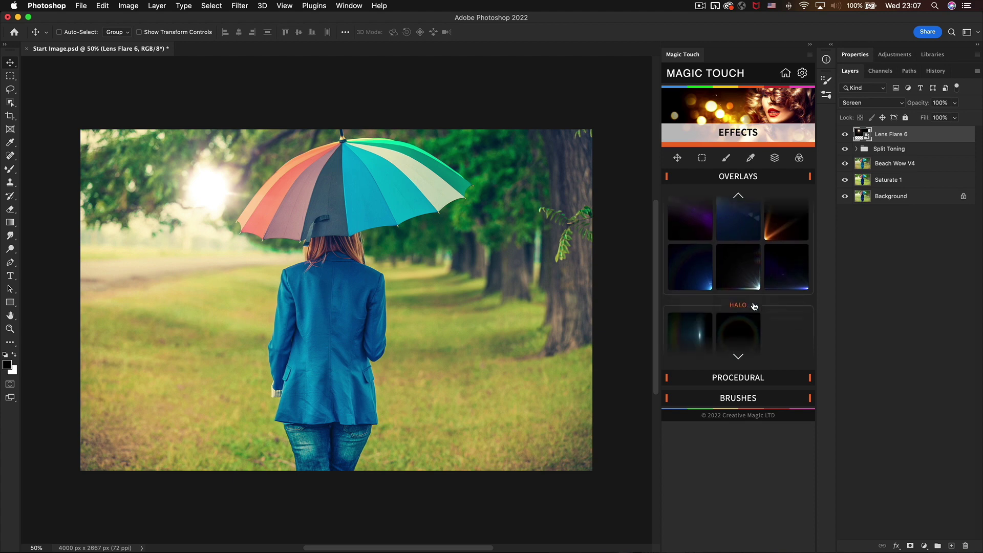
{"action": "scroll", "coordinate": [754, 305], "scroll_direction": "down", "scroll_amount": 1}
{"action": "left_click", "coordinate": [739, 331]}
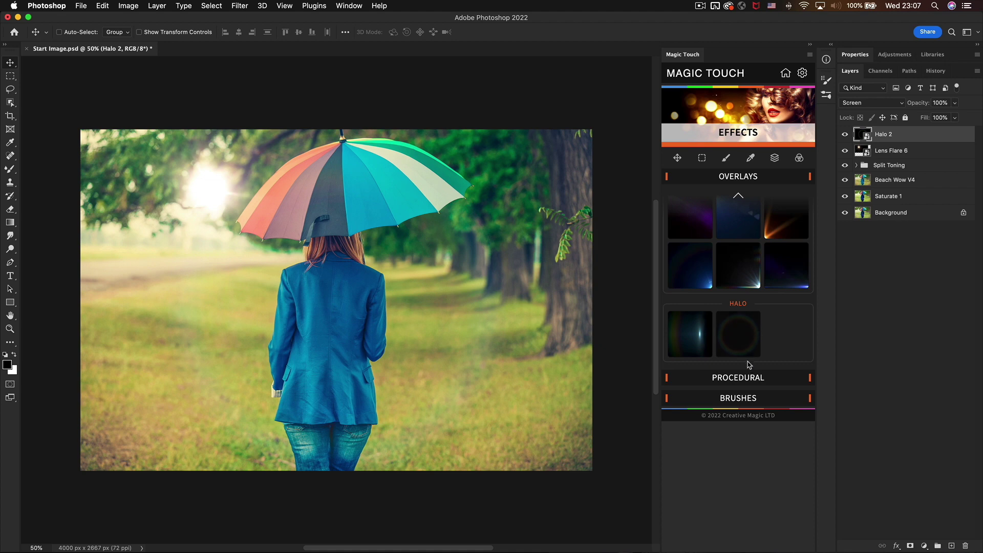
Add the procedural Deep Rain effect and a size M bokeh above it, undoing and generating the bokeh once more
{"action": "left_click", "coordinate": [744, 379]}
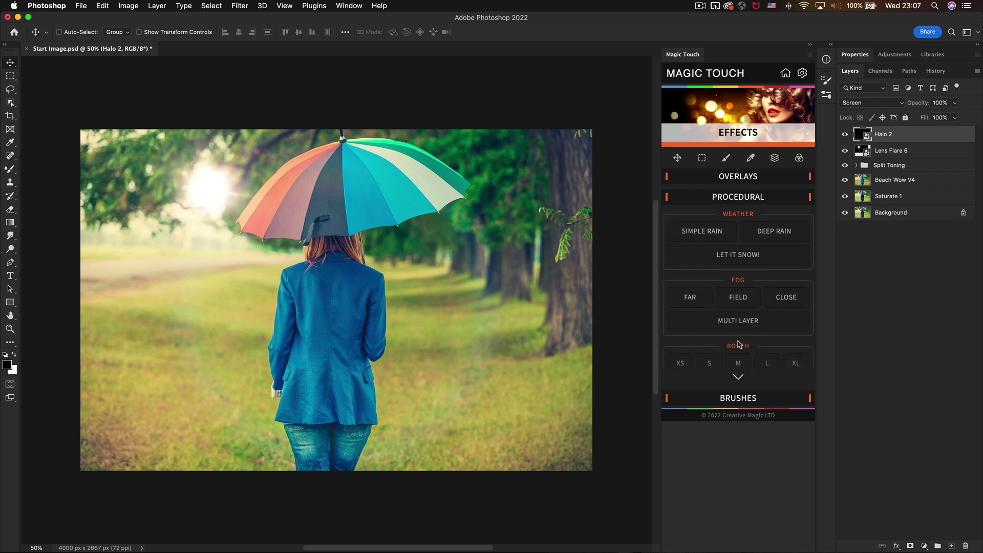
{"action": "left_click", "coordinate": [782, 234]}
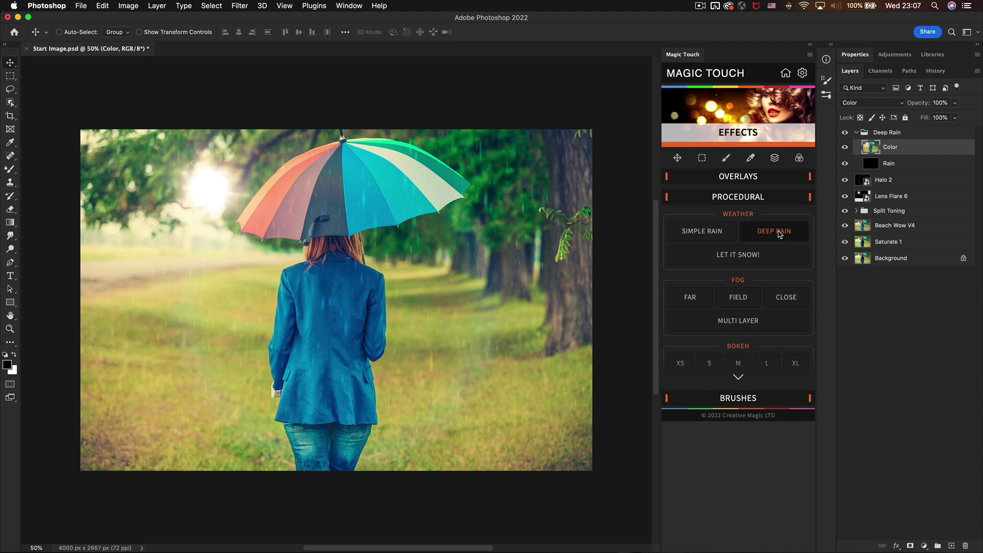
{"action": "scroll", "coordinate": [763, 256], "scroll_direction": "down", "scroll_amount": 1}
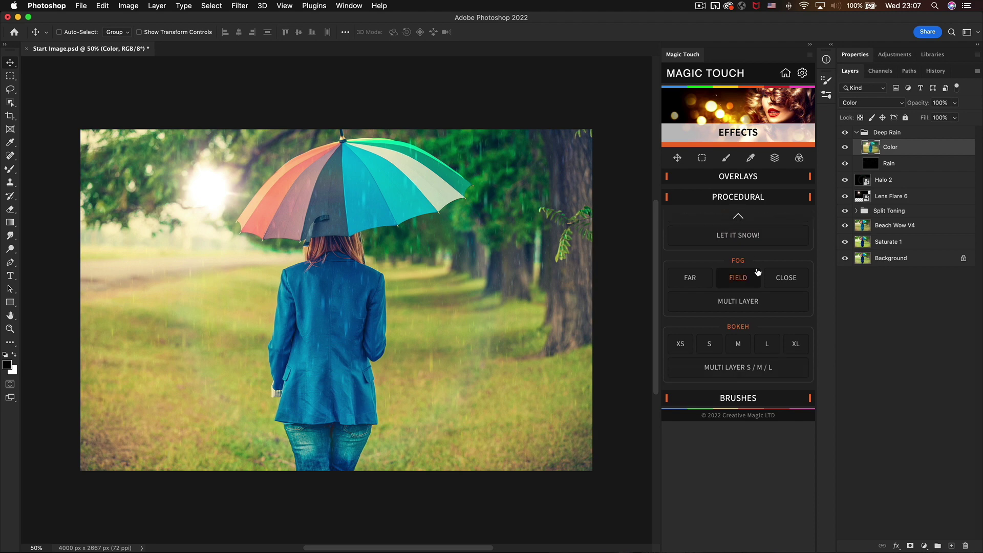
{"action": "left_click", "coordinate": [739, 345]}
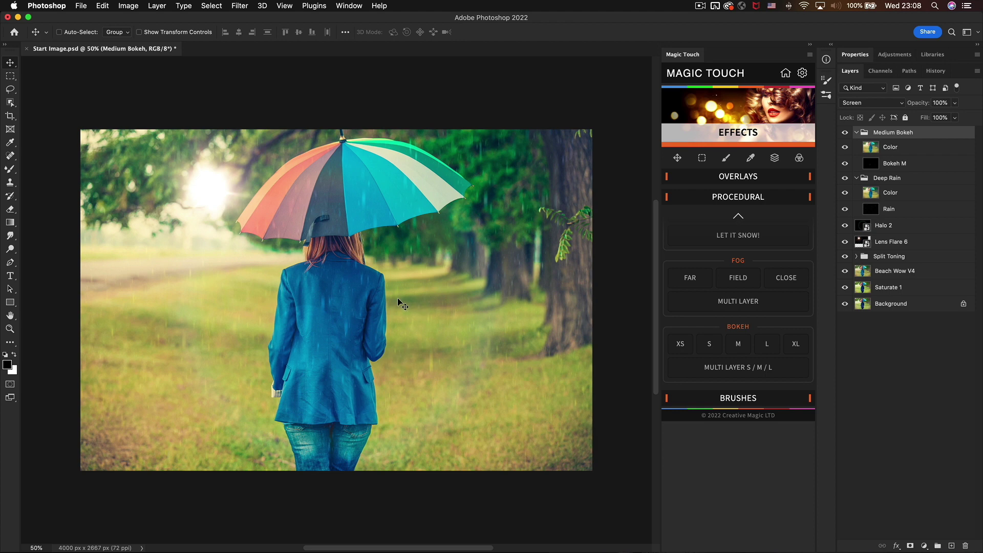
{"action": "key", "text": "super+z"}
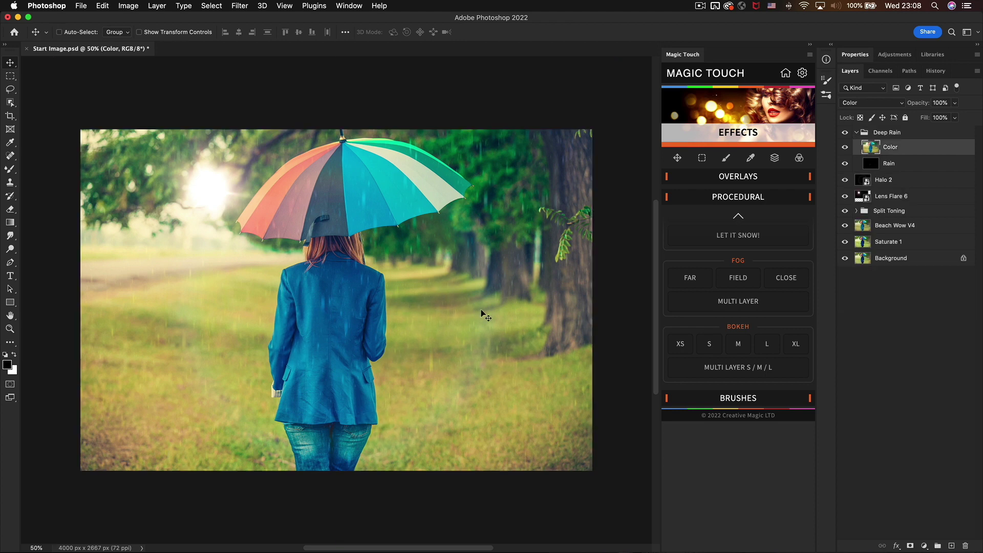
{"action": "left_click", "coordinate": [737, 344]}
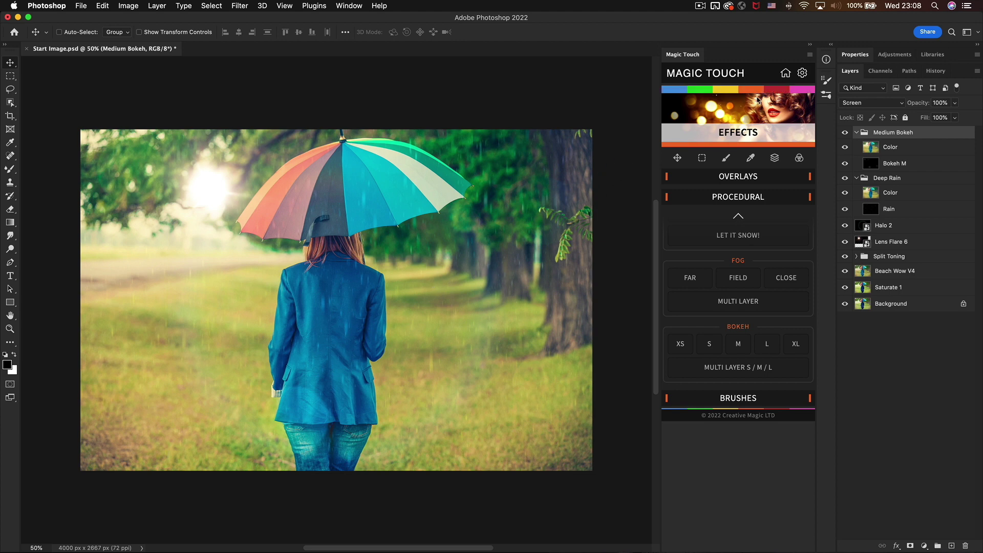
Examine the detailing, grain and background options in the Finish section
{"action": "left_click", "coordinate": [774, 91]}
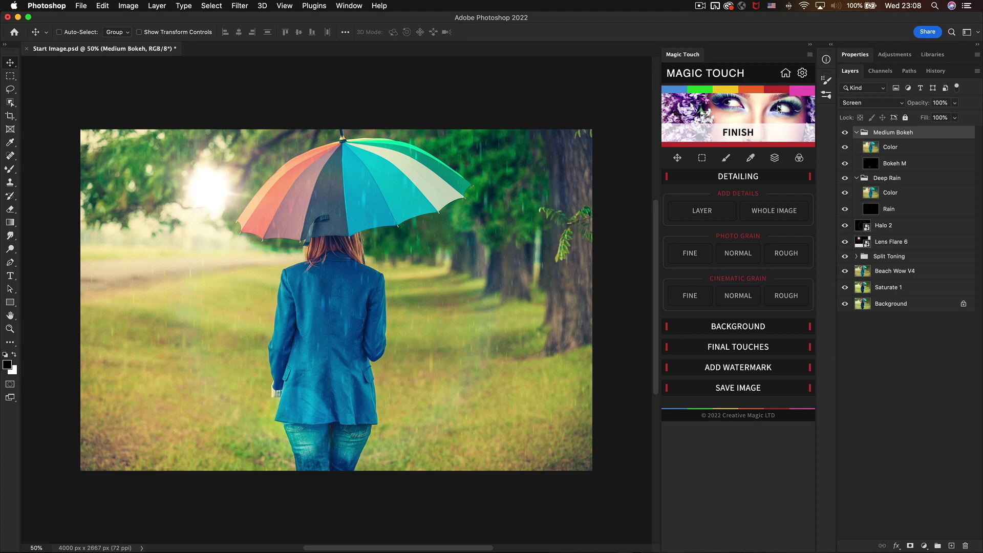
{"action": "left_click", "coordinate": [709, 215]}
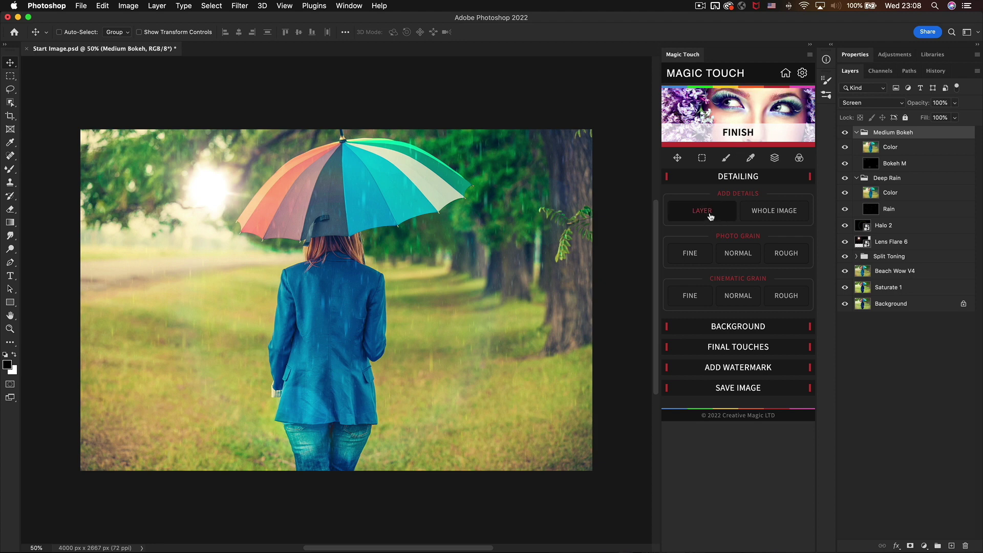
{"action": "left_click", "coordinate": [761, 213]}
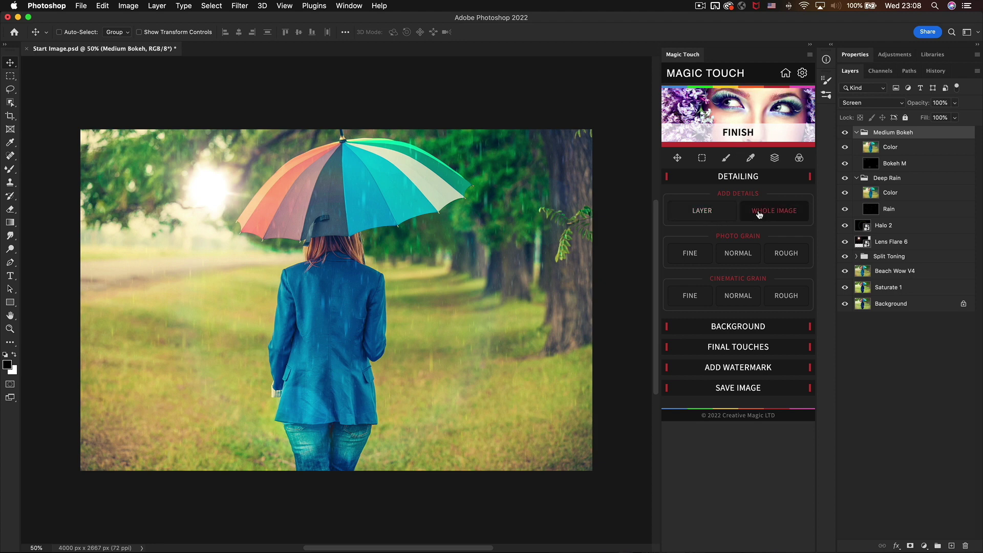
{"action": "left_click", "coordinate": [689, 254]}
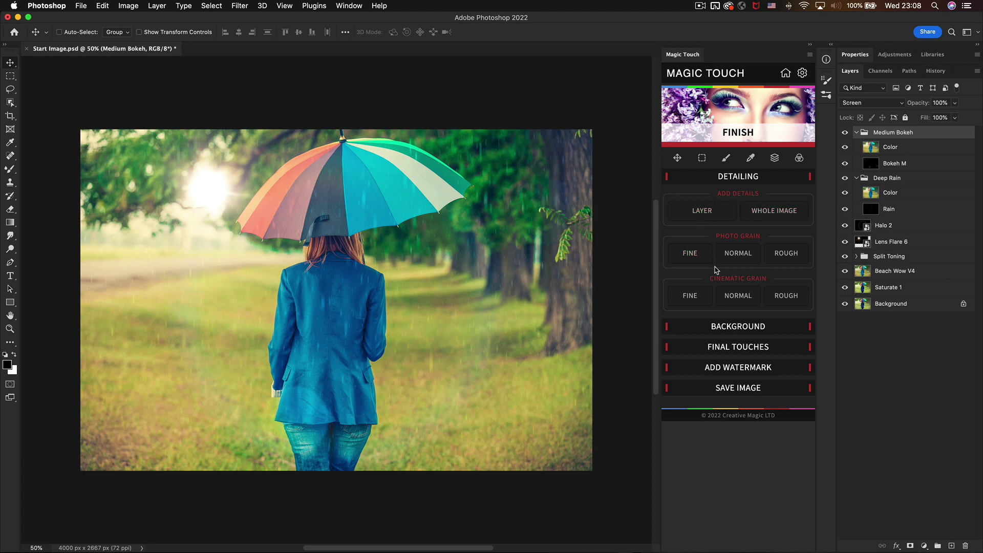
{"action": "left_click", "coordinate": [732, 325]}
{"action": "left_click", "coordinate": [732, 242]}
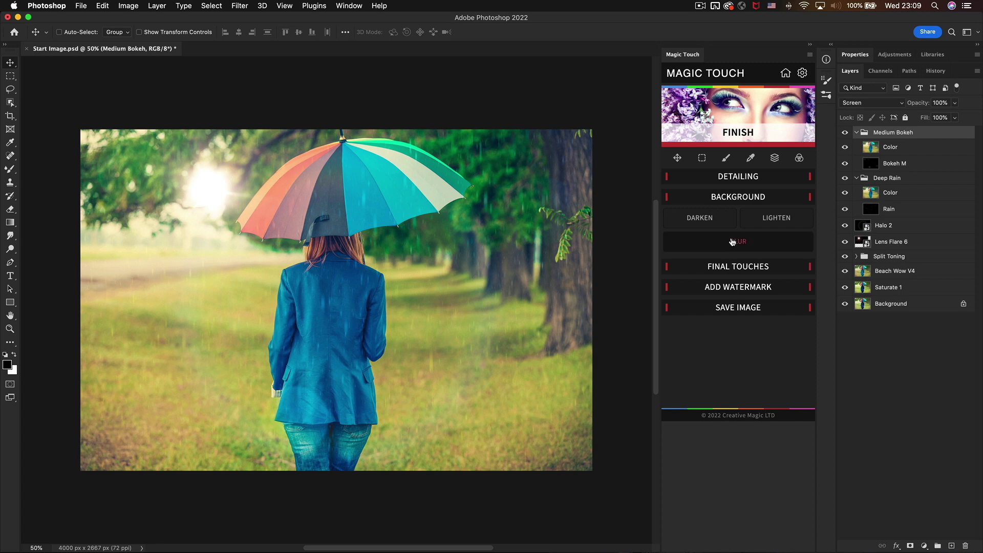
Add a normal vignette from the final touches and set the vignette layer's opacity to 51%
{"action": "left_click", "coordinate": [739, 271]}
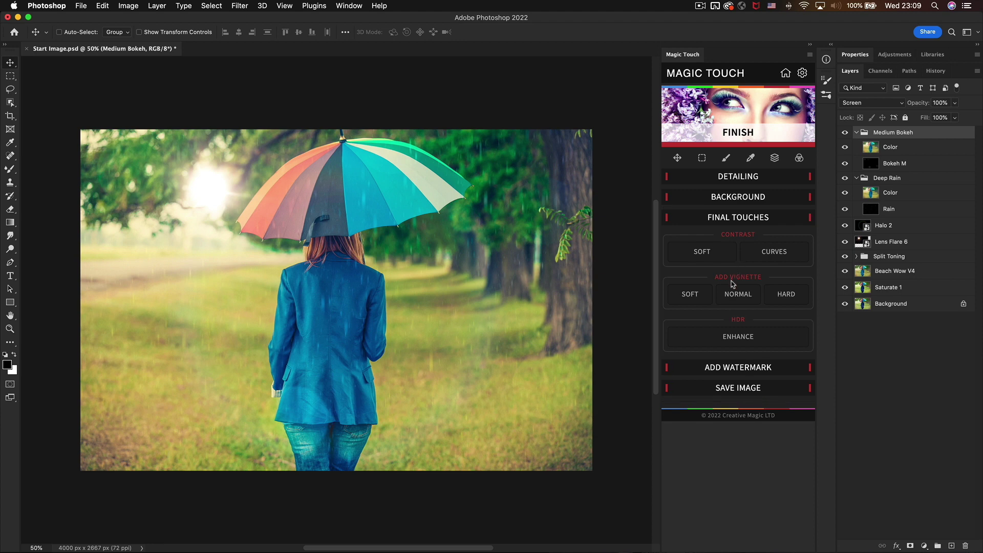
{"action": "left_click", "coordinate": [738, 301]}
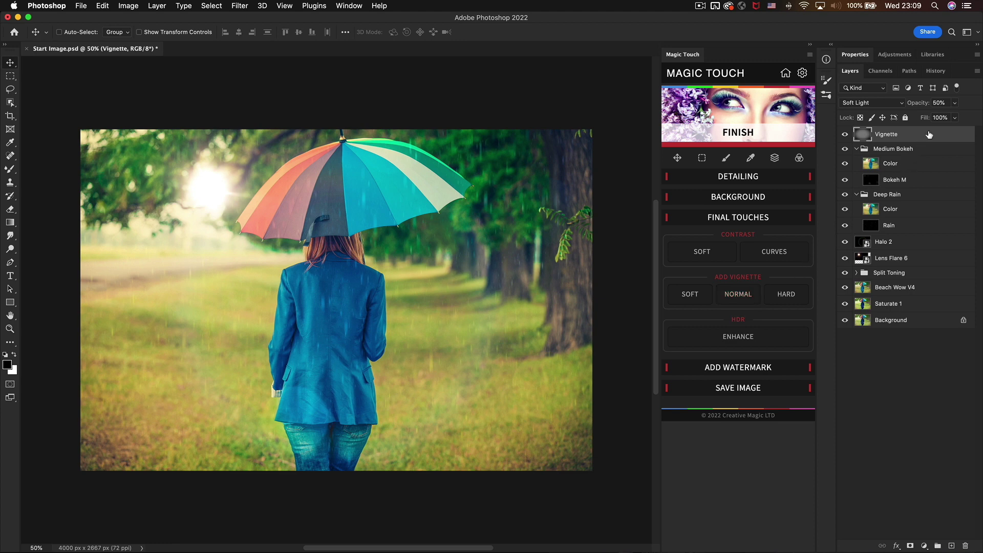
{"action": "left_click", "coordinate": [955, 103]}
{"action": "mouse_move", "coordinate": [951, 116]}
{"action": "left_mouse_down"}
{"action": "mouse_move", "coordinate": [964, 116]}
{"action": "mouse_move", "coordinate": [938, 117]}
{"action": "mouse_move", "coordinate": [953, 117]}
{"action": "mouse_move", "coordinate": [955, 106]}
{"action": "left_mouse_up"}
Load Watermark_Stamp.png as the watermark image from the Watermark folder
{"action": "left_click", "coordinate": [732, 367]}
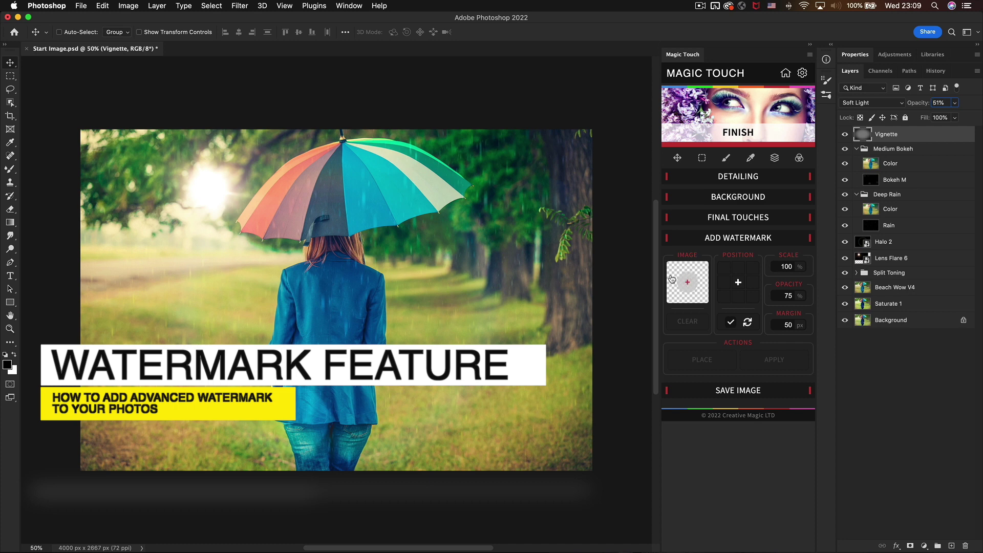
{"action": "left_click", "coordinate": [690, 281]}
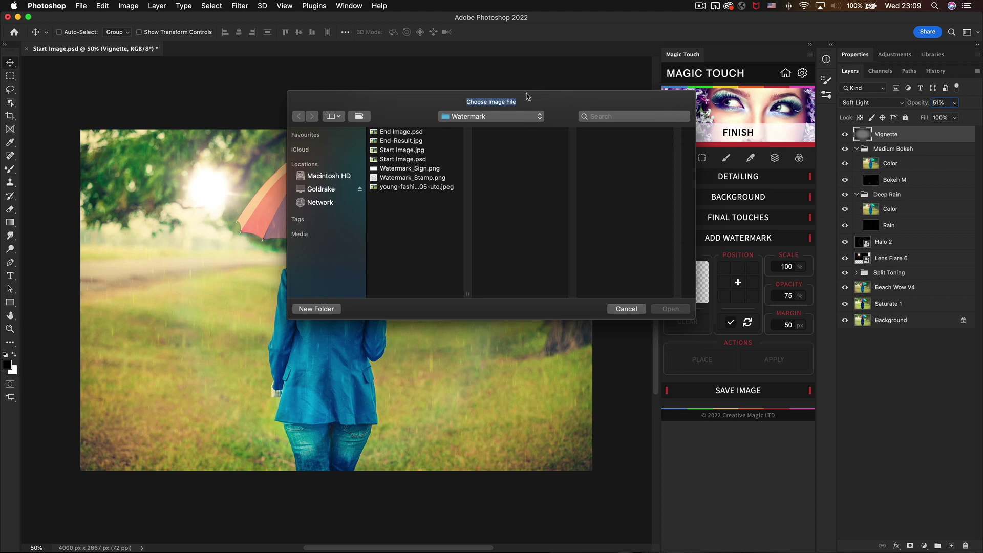
{"action": "left_click_drag", "start_coordinate": [527, 95], "coordinate": [496, 110]}
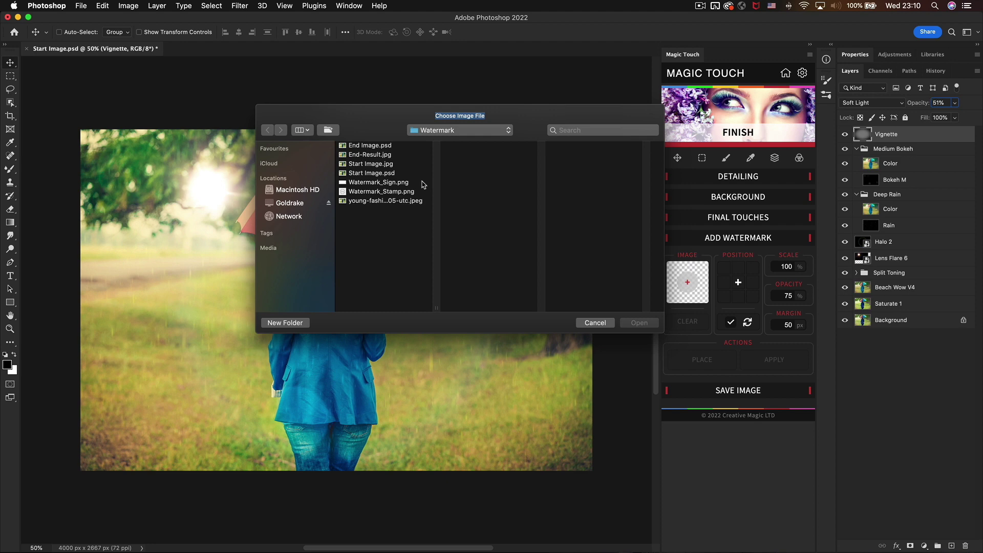
{"action": "left_click", "coordinate": [392, 191]}
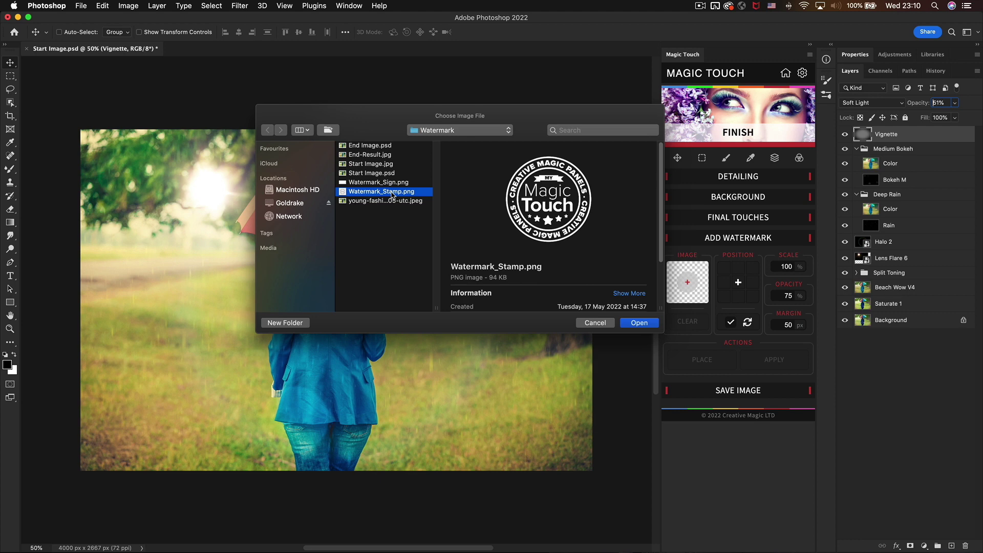
{"action": "left_click", "coordinate": [638, 322]}
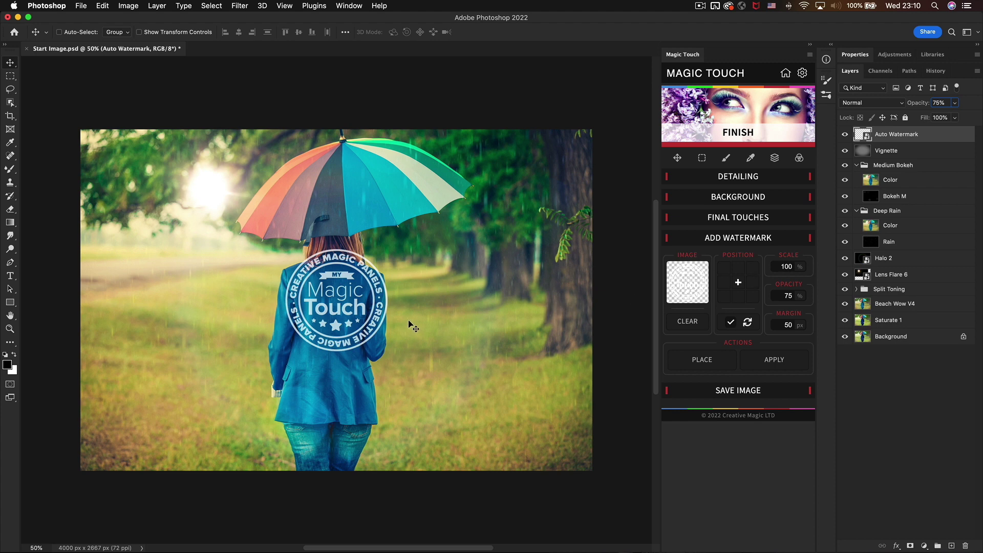
Try moving the watermark stamp freehand, slightly up and toward the left side of the photo
{"action": "double_click", "coordinate": [787, 265]}
{"action": "double_click", "coordinate": [787, 295]}
{"action": "double_click", "coordinate": [787, 325]}
{"action": "left_click_drag", "start_coordinate": [366, 302], "coordinate": [336, 305]}
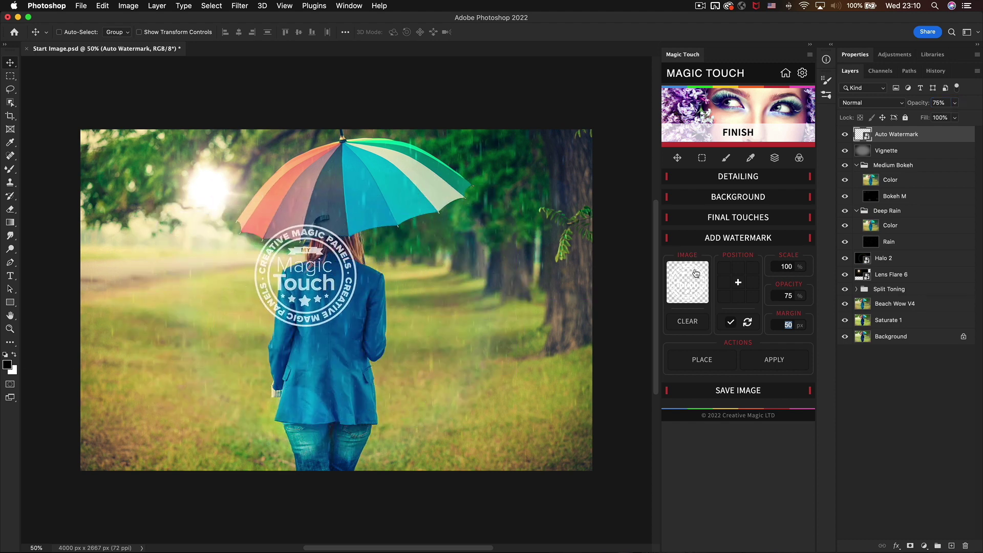
Try the watermark's top and right-side position presets and anchor the stamp at the bottom centre of the photo
{"action": "left_click", "coordinate": [724, 268]}
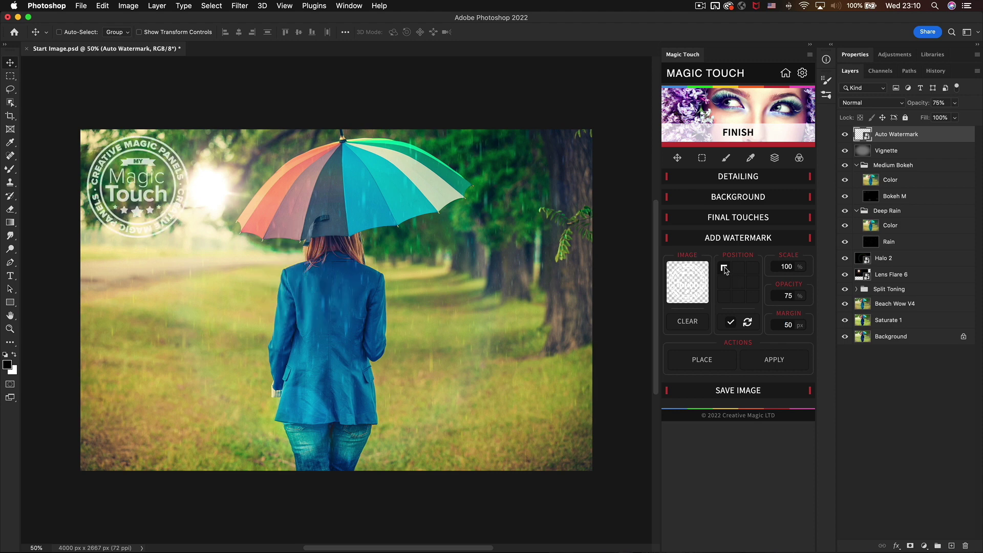
{"action": "left_click", "coordinate": [738, 267]}
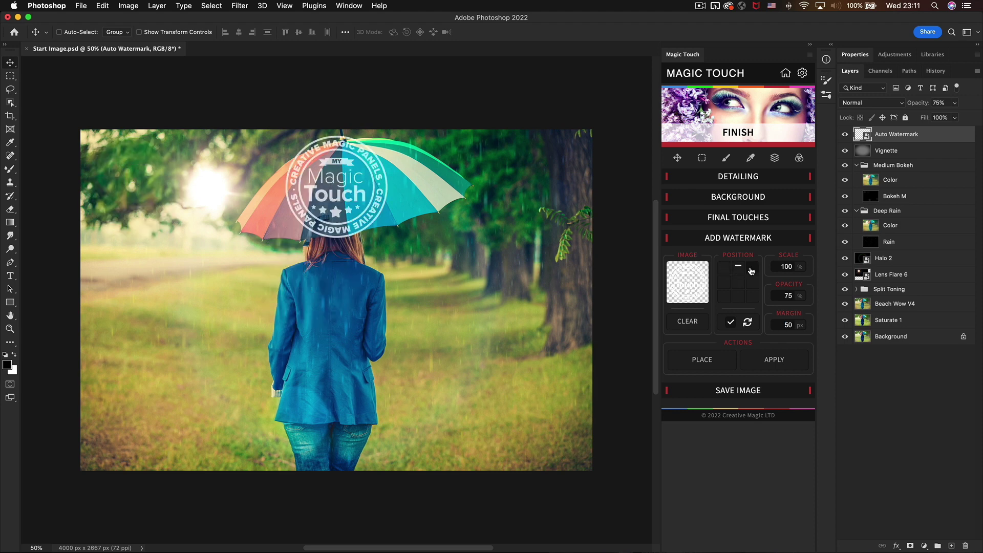
{"action": "left_click", "coordinate": [751, 270]}
{"action": "left_click", "coordinate": [752, 282]}
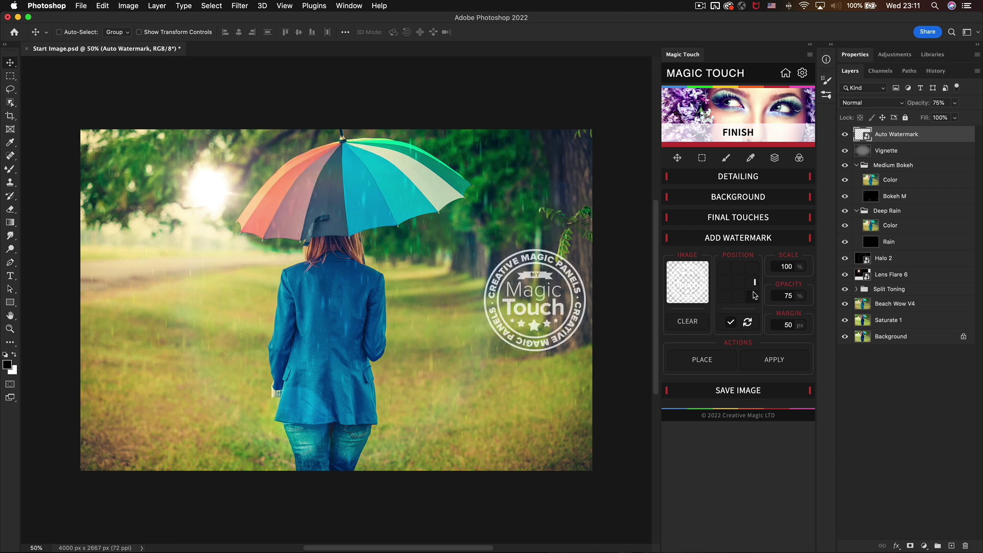
{"action": "left_click", "coordinate": [750, 297]}
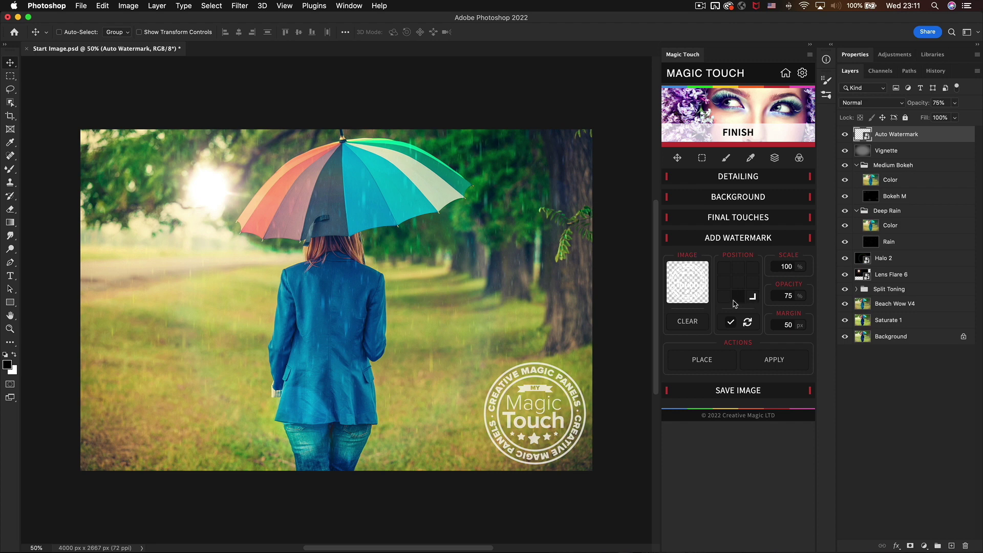
{"action": "left_click", "coordinate": [737, 300]}
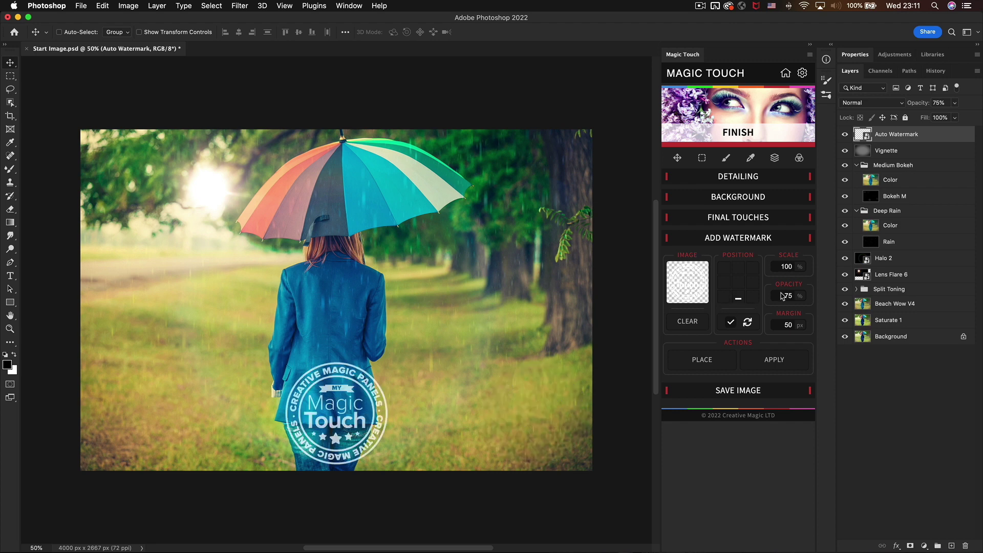
Set the watermark's margin to 30 px after trying a larger margin, and set its scale to 50%
{"action": "double_click", "coordinate": [782, 322]}
{"action": "type", "text": "100"}
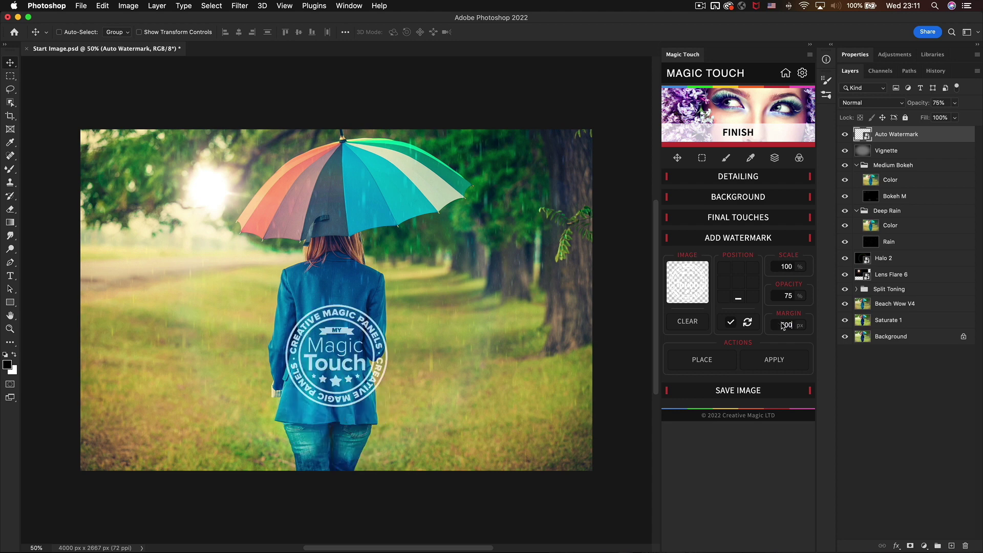
{"action": "double_click", "coordinate": [782, 325]}
{"action": "type", "text": "30"}
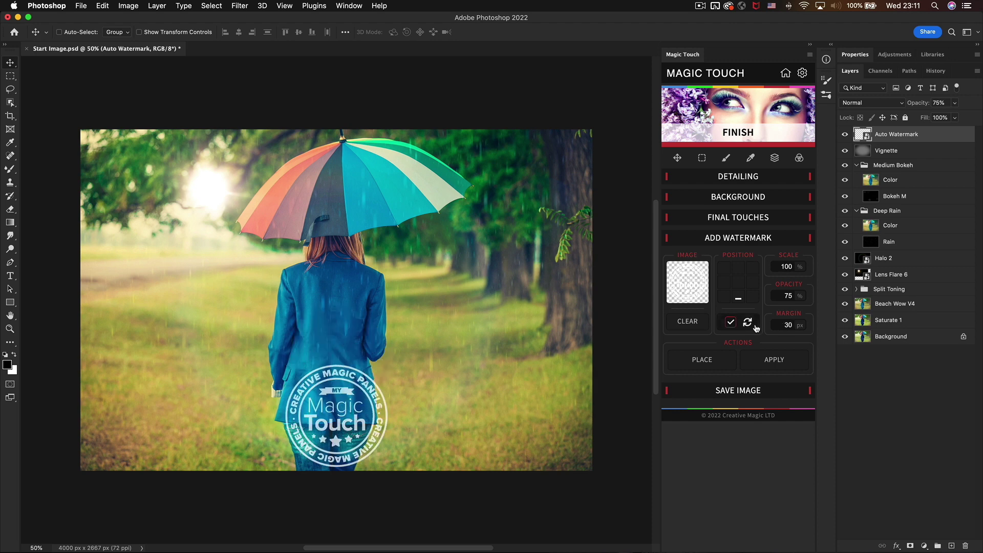
{"action": "mouse_move", "coordinate": [756, 327]}
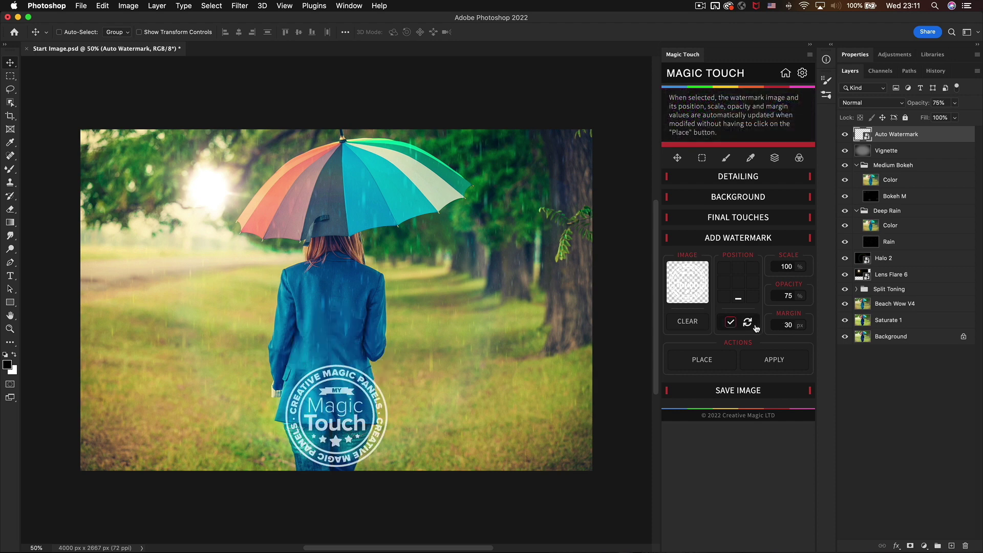
{"action": "double_click", "coordinate": [781, 264]}
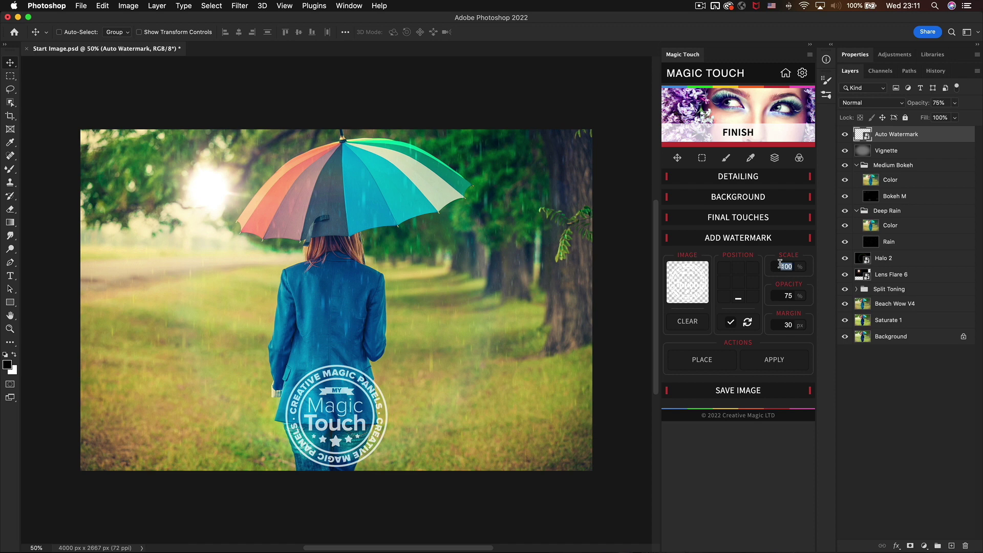
{"action": "type", "text": "50"}
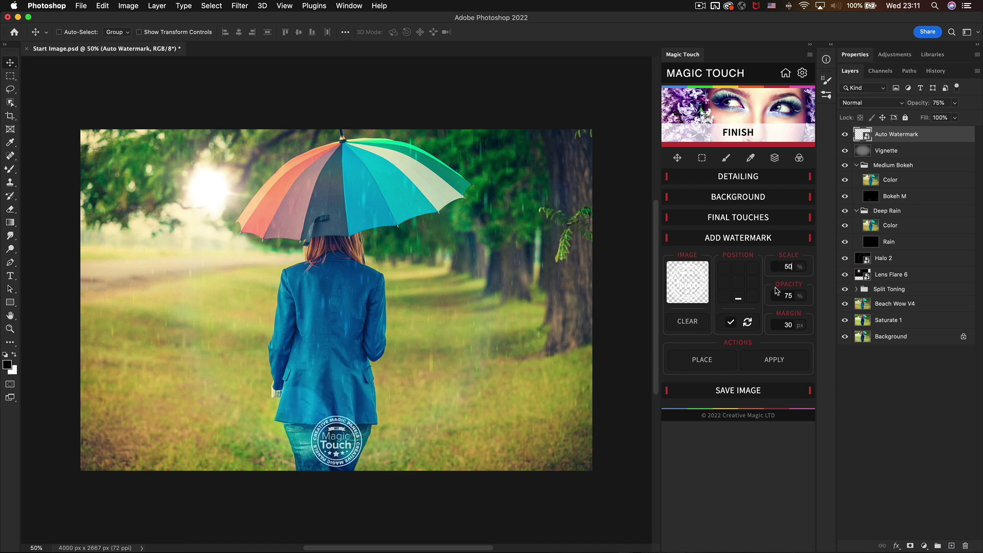
Set the watermark's scale to 70%, its opacity to 50% and its margin to 100 px
{"action": "double_click", "coordinate": [788, 265]}
{"action": "type", "text": "70"}
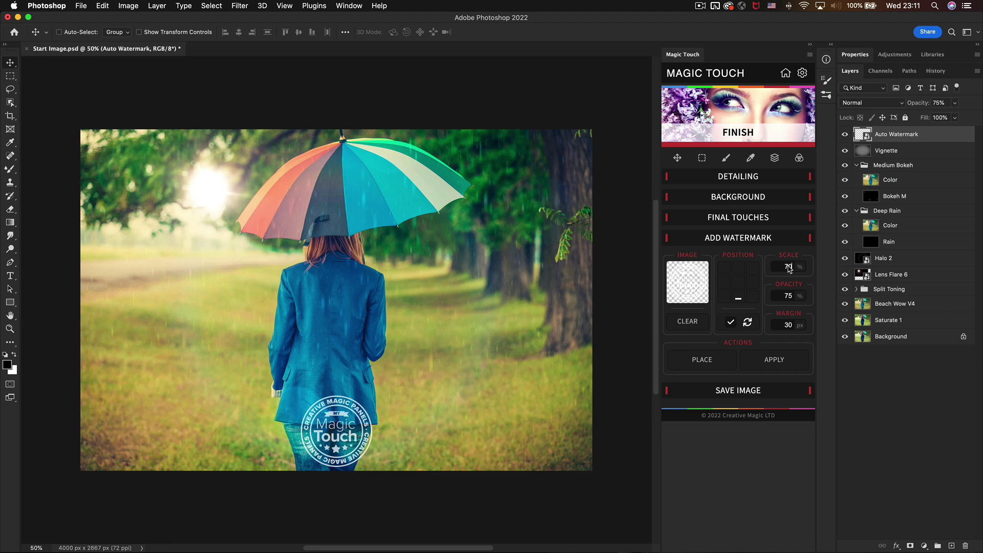
{"action": "double_click", "coordinate": [788, 296]}
{"action": "type", "text": "50"}
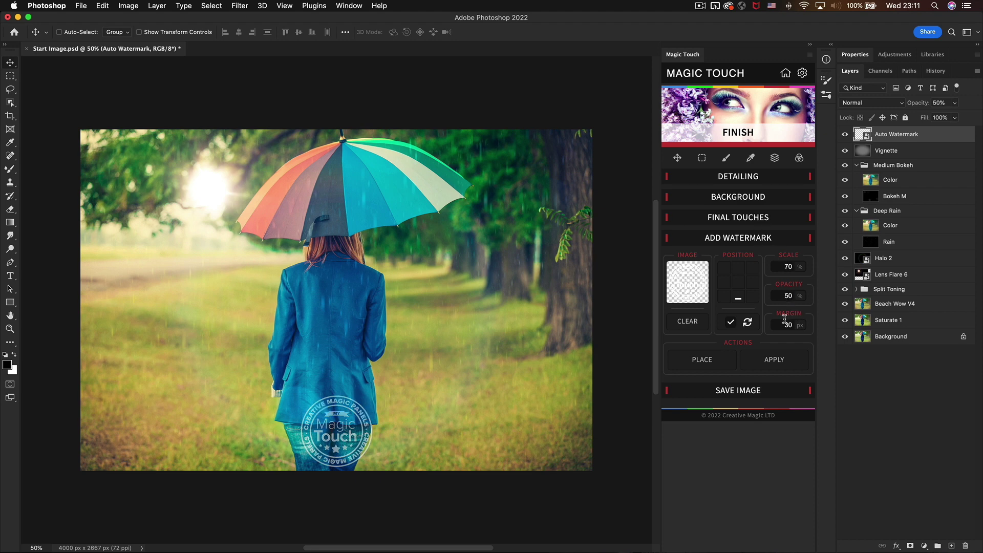
{"action": "double_click", "coordinate": [785, 319]}
{"action": "type", "text": "100"}
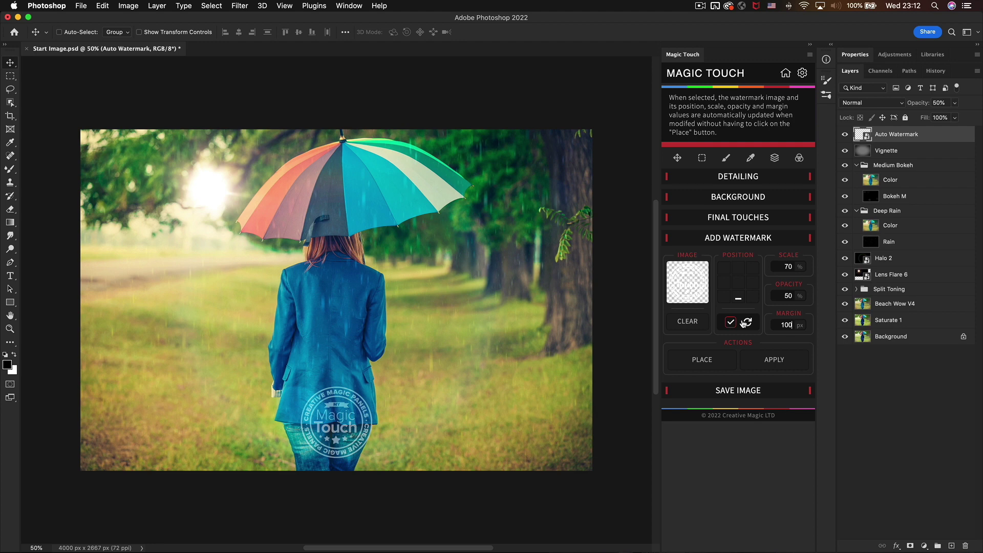
Place the watermark stamp in the photo's top-right corner with automatic updating off, turn updating back on and apply the watermark
{"action": "left_click", "coordinate": [725, 299]}
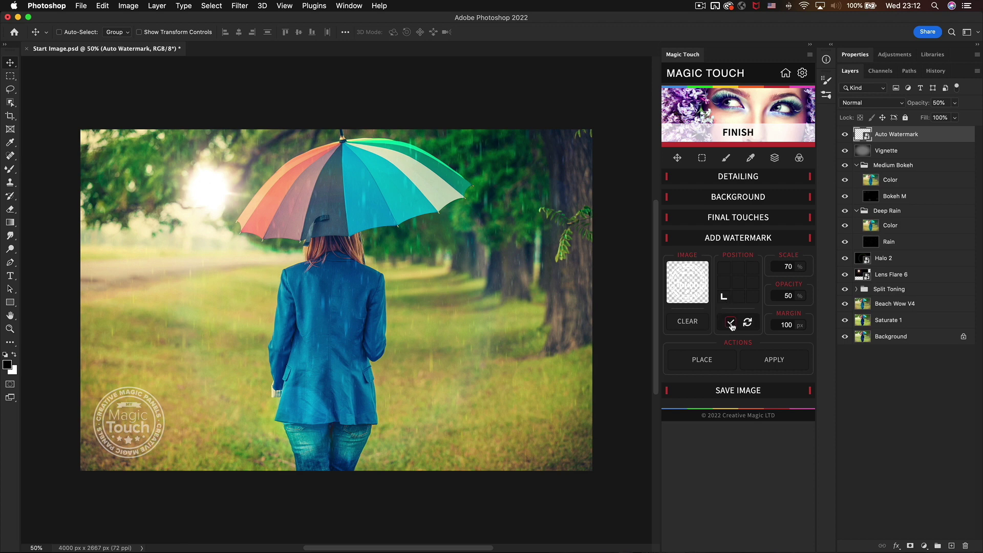
{"action": "mouse_move", "coordinate": [732, 326]}
{"action": "left_click", "coordinate": [687, 366]}
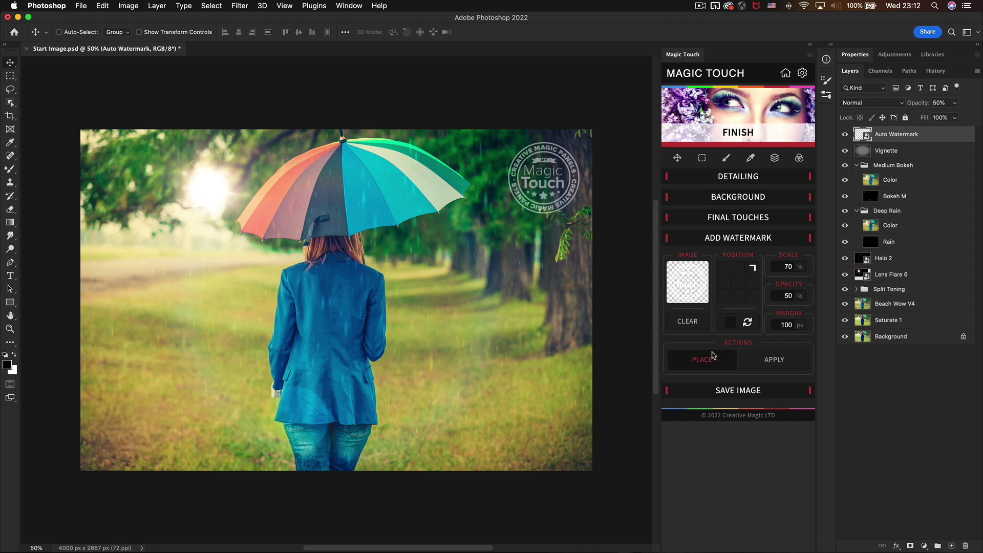
{"action": "left_click", "coordinate": [731, 322]}
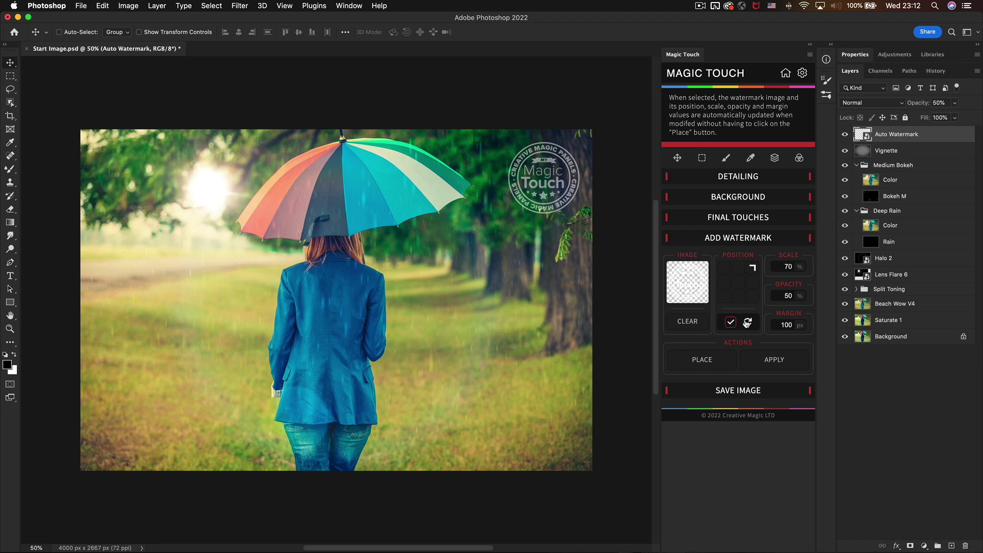
{"action": "left_click", "coordinate": [769, 361]}
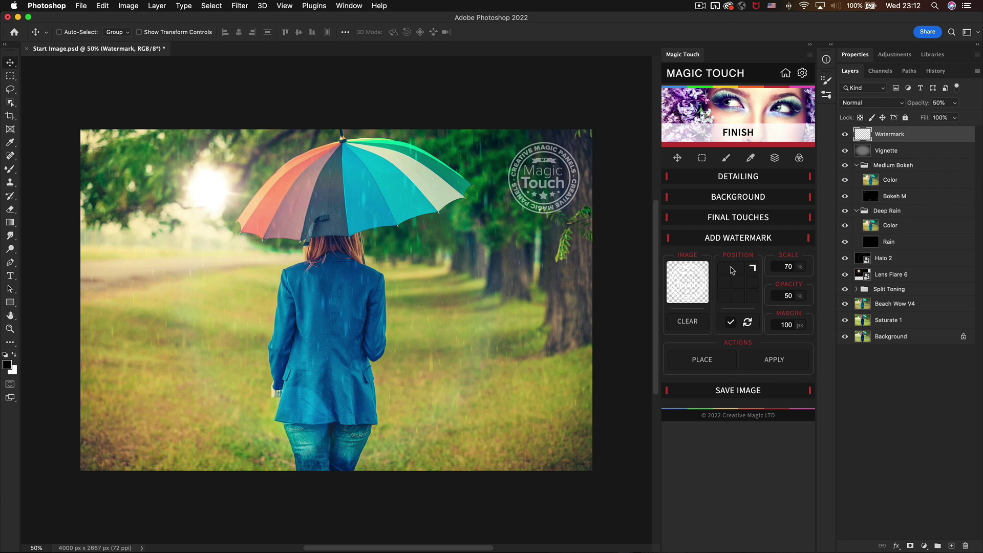
Try adding a second watermark stamp in the photo's bottom-left corner and replace its image with Watermark_Sign.png
{"action": "left_click", "coordinate": [722, 297]}
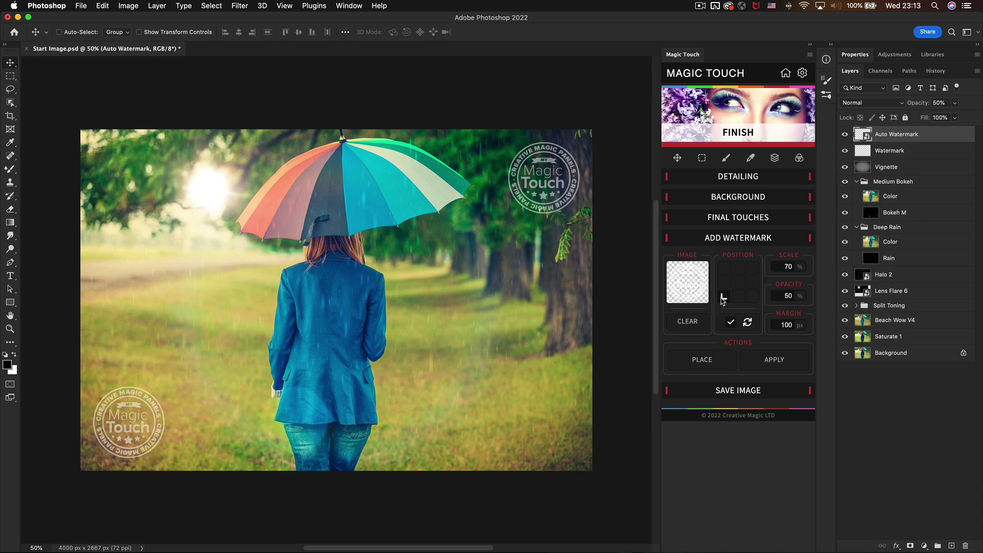
{"action": "left_click", "coordinate": [723, 298]}
{"action": "left_click", "coordinate": [674, 285]}
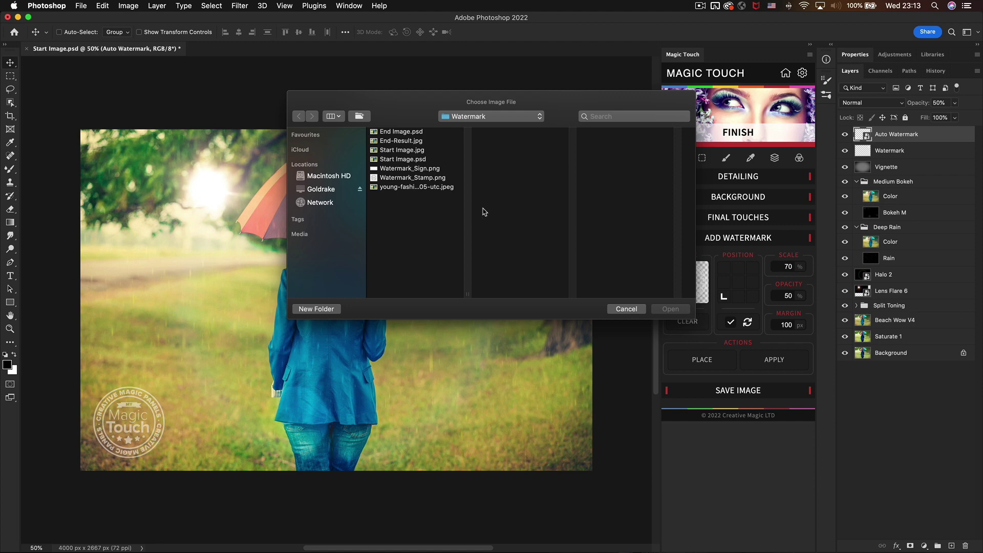
{"action": "left_click", "coordinate": [412, 169]}
{"action": "left_click", "coordinate": [667, 310]}
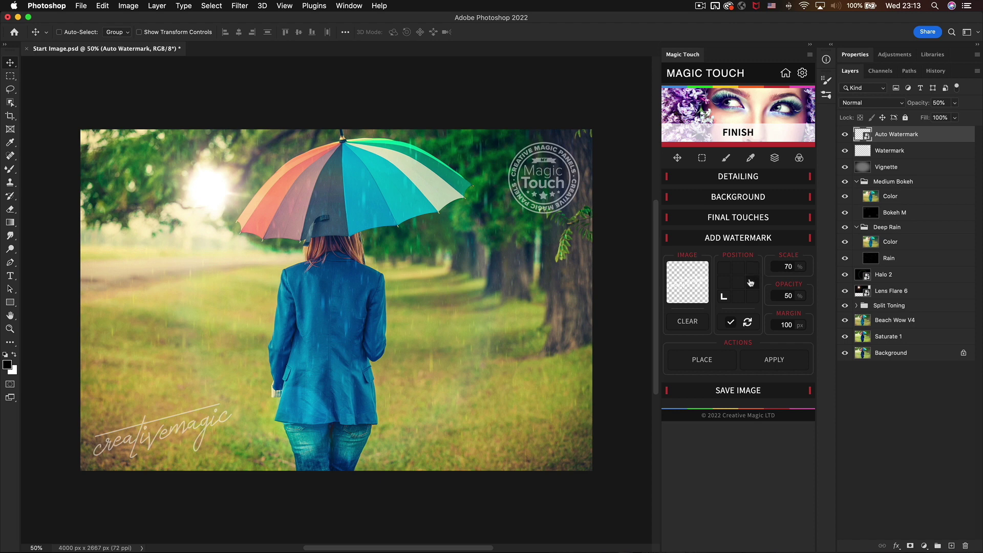
Clear the current watermark and its settings, and load Watermark_Sign.png as the new watermark image
{"action": "left_click", "coordinate": [686, 322]}
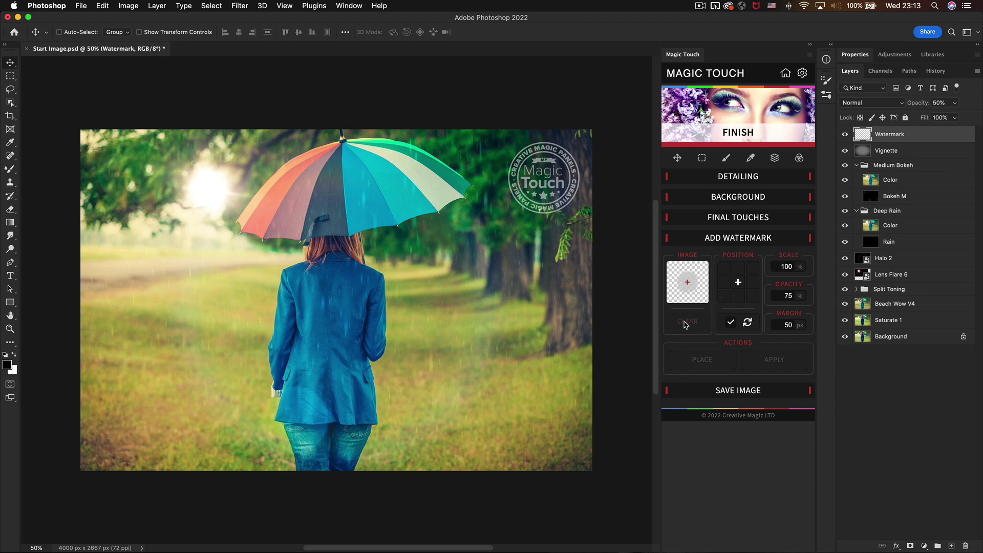
{"action": "left_click", "coordinate": [686, 282]}
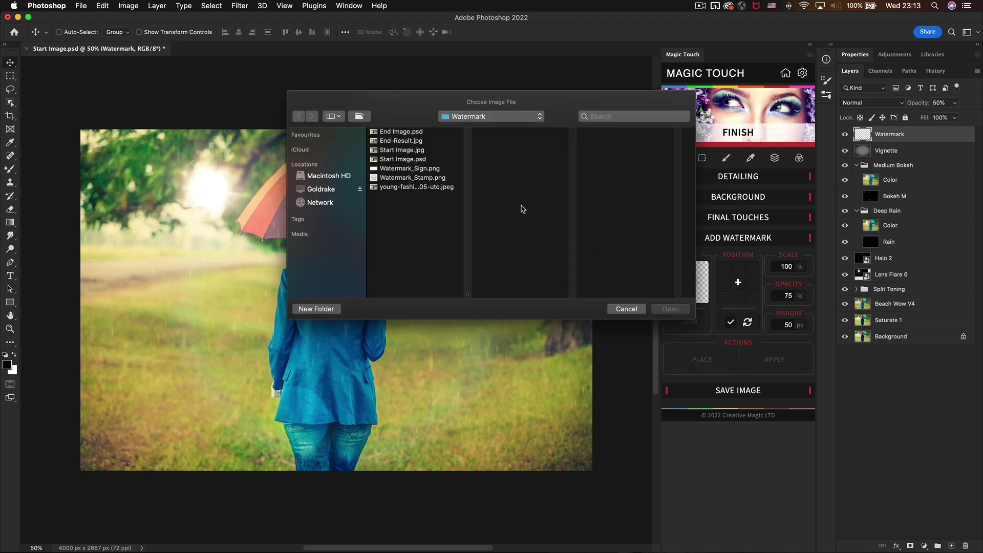
{"action": "double_click", "coordinate": [436, 169]}
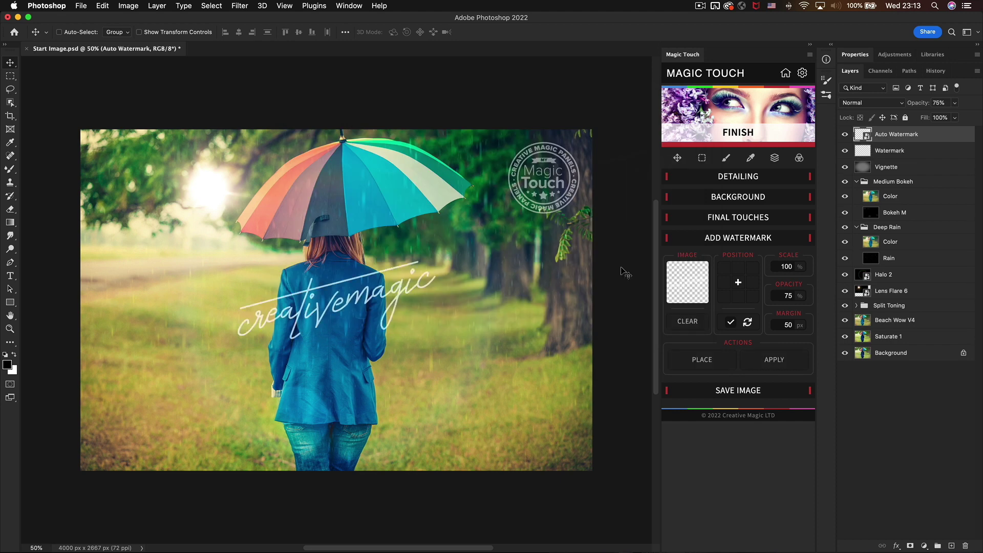
Anchor the signature watermark in the photo's bottom-left corner and set its scale to 70% and its opacity to 50%
{"action": "double_click", "coordinate": [775, 267]}
{"action": "type", "text": "50"}
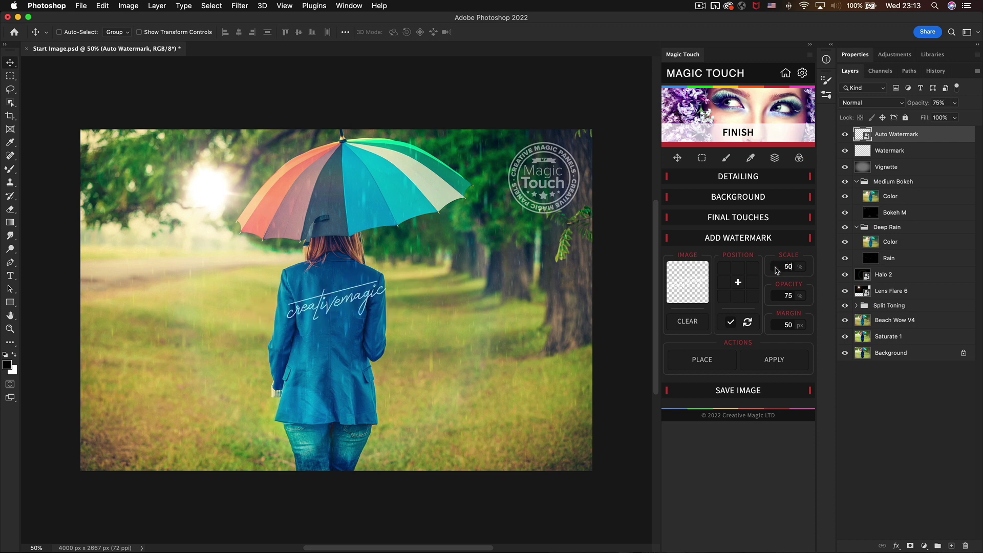
{"action": "double_click", "coordinate": [784, 296]}
{"action": "left_click", "coordinate": [723, 296]}
{"action": "double_click", "coordinate": [778, 264]}
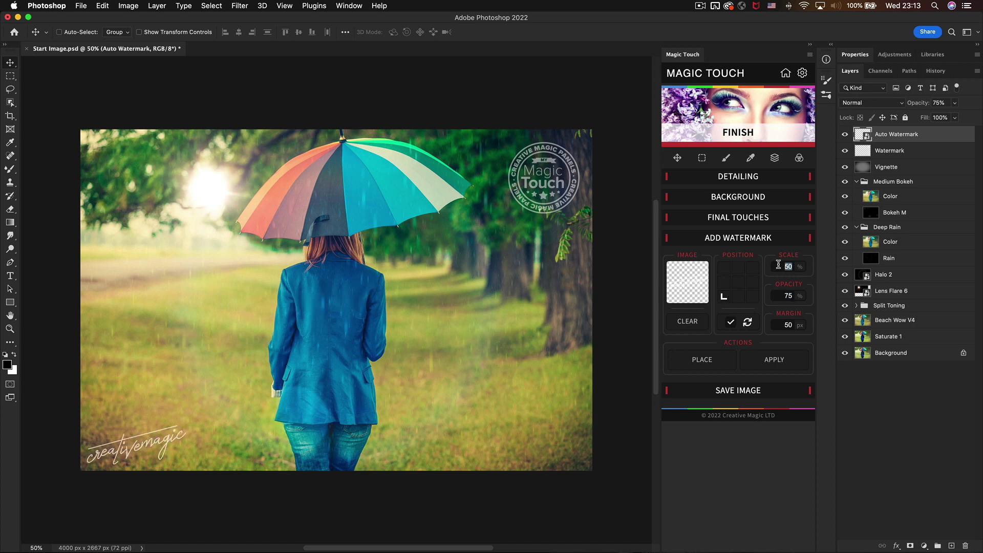
{"action": "type", "text": "70"}
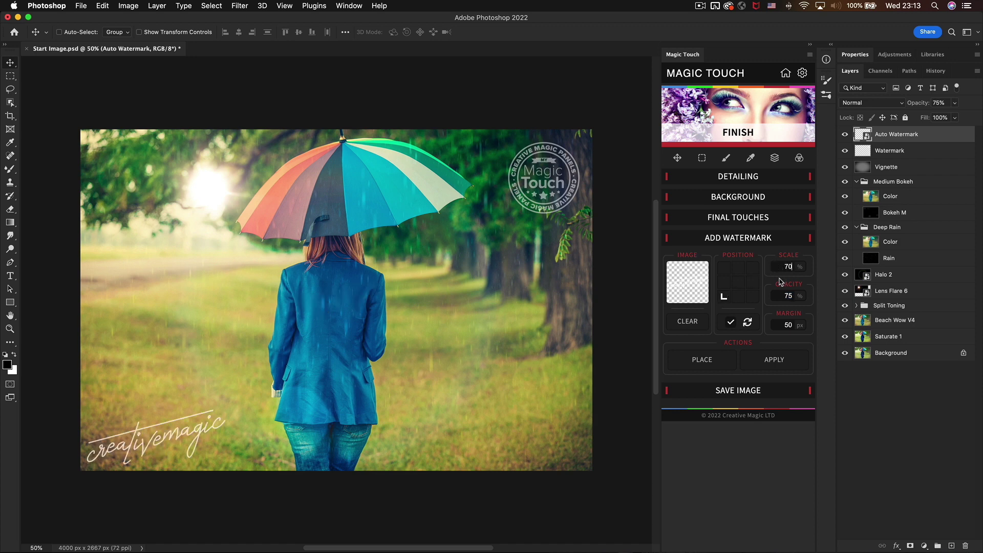
{"action": "double_click", "coordinate": [779, 296]}
{"action": "type", "text": "50"}
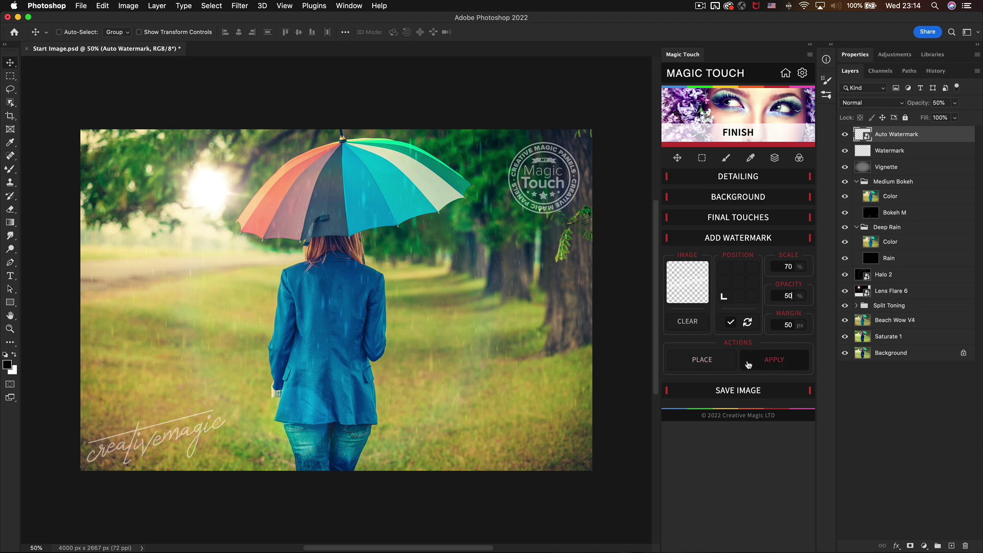
Review the Save for Web export settings for the watermarked photo and close them without saving
{"action": "left_click", "coordinate": [739, 390]}
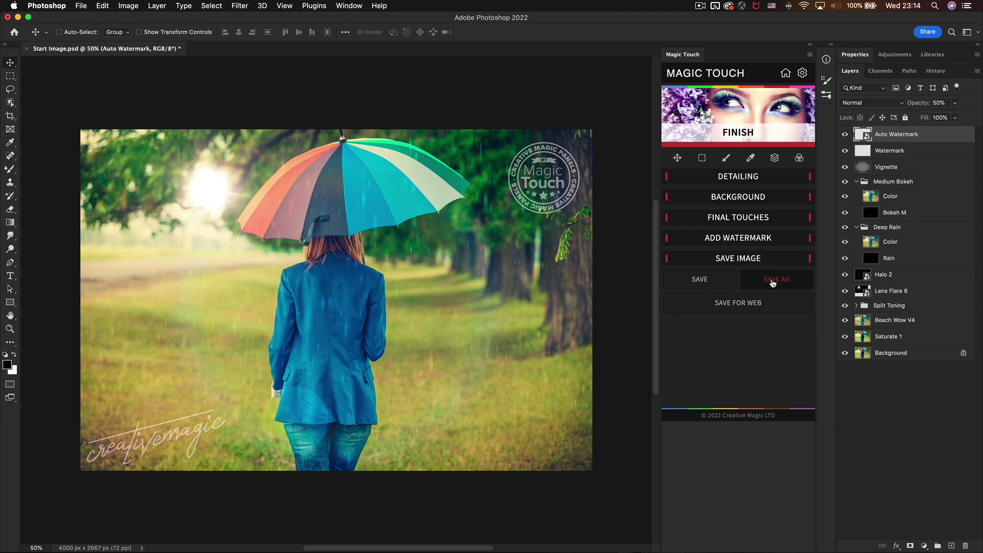
{"action": "left_click", "coordinate": [747, 304]}
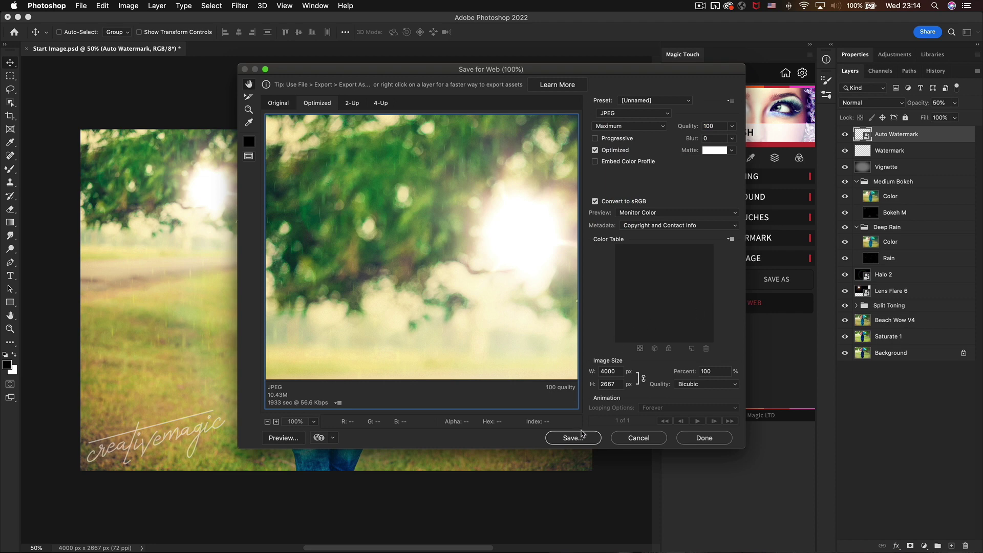
{"action": "left_click", "coordinate": [631, 439]}
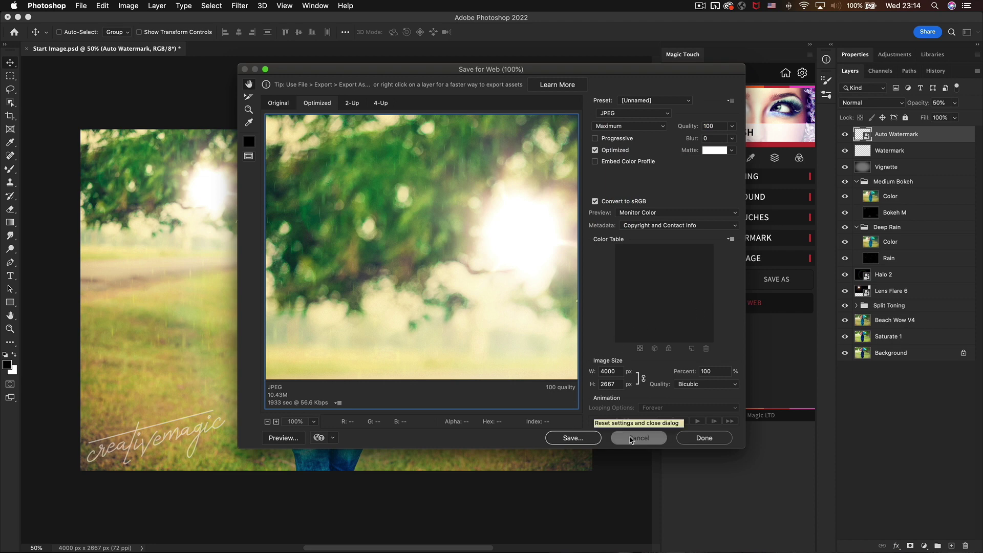